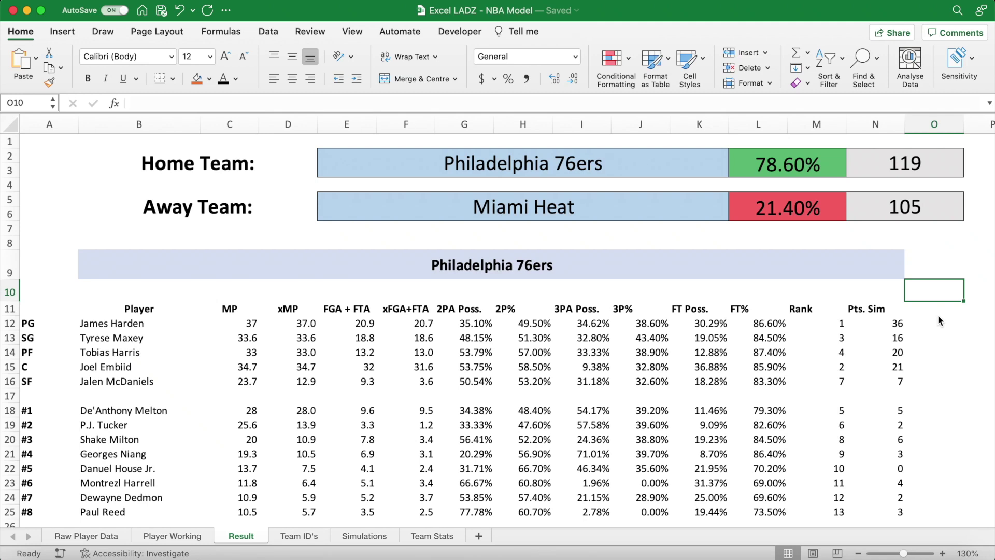
Review the Result sheet: 76ers 78.60% and 119 points versus Heat 21.40% and 105.
click(938, 311)
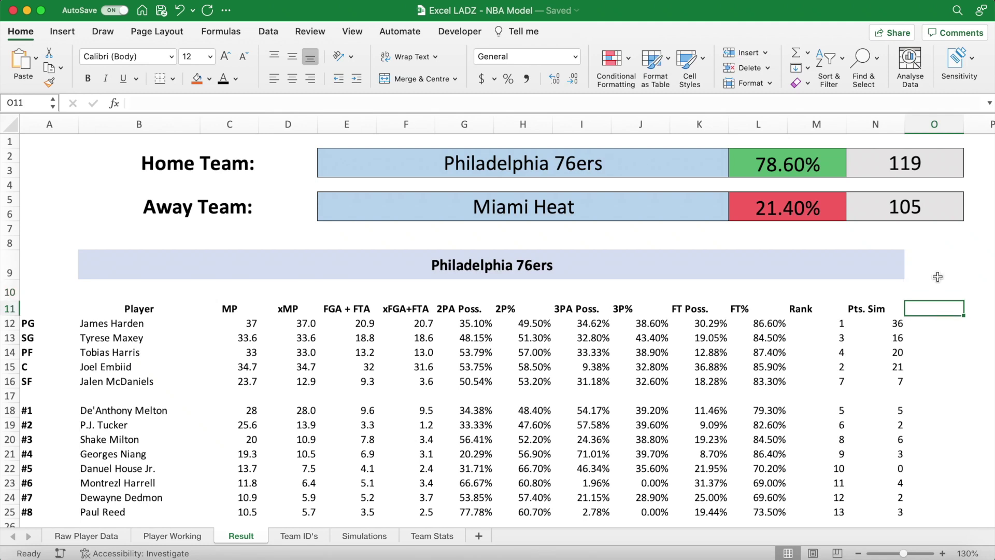
click(923, 240)
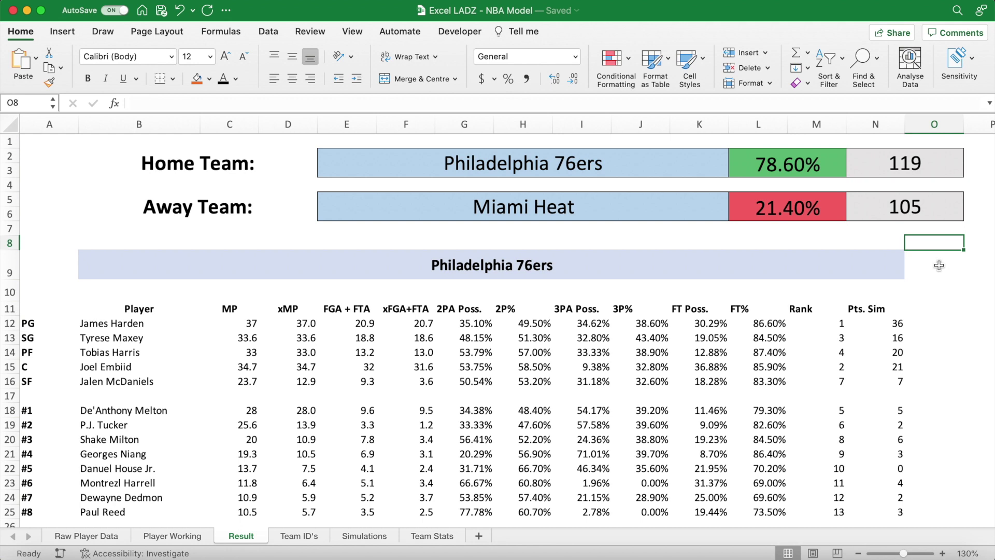
click(669, 169)
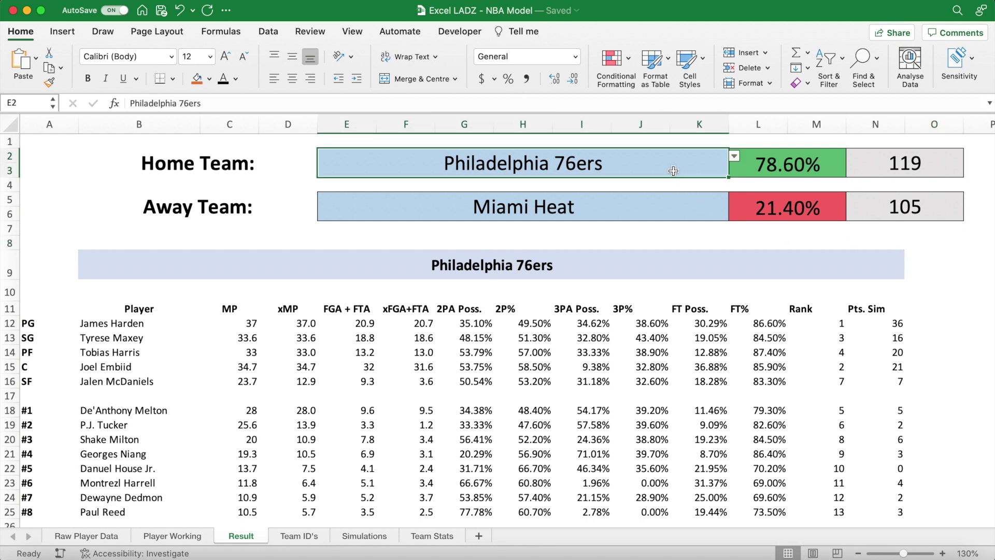
click(668, 208)
click(818, 168)
click(826, 209)
click(935, 170)
click(935, 215)
click(934, 247)
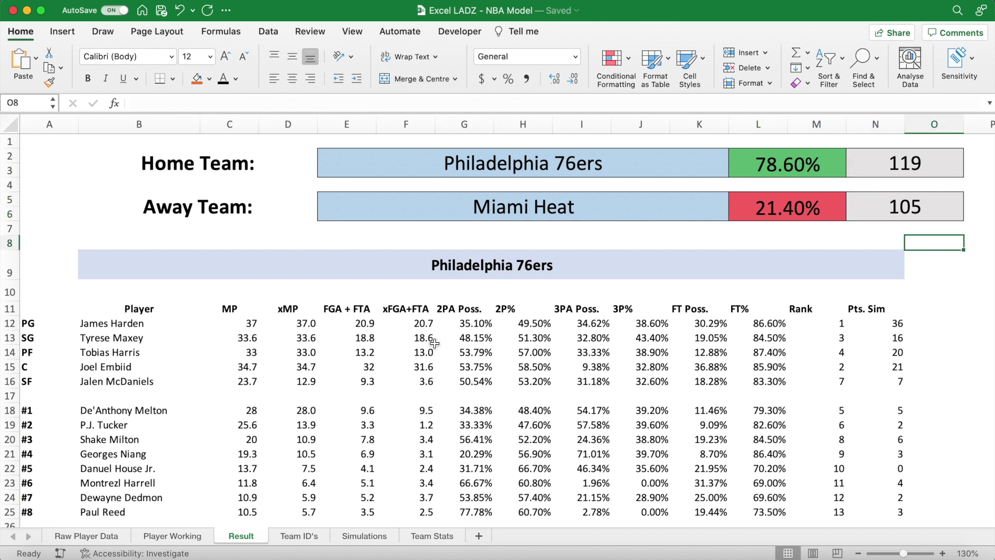
Check James Harden's and De'Anthony Melton's name lookups and xMP values, then go to Player Working.
click(142, 326)
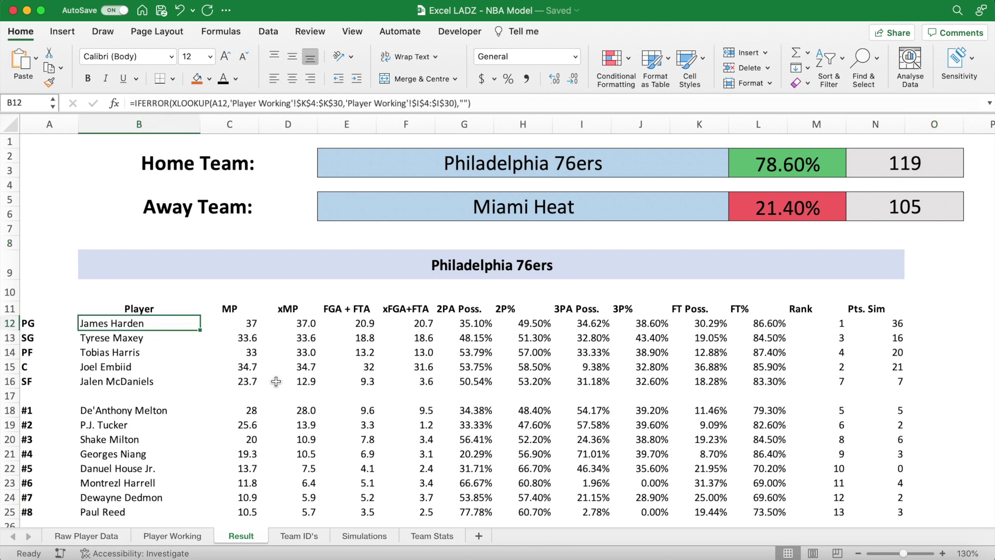
key(Right)
key(Right)
key(Left)
key(Left)
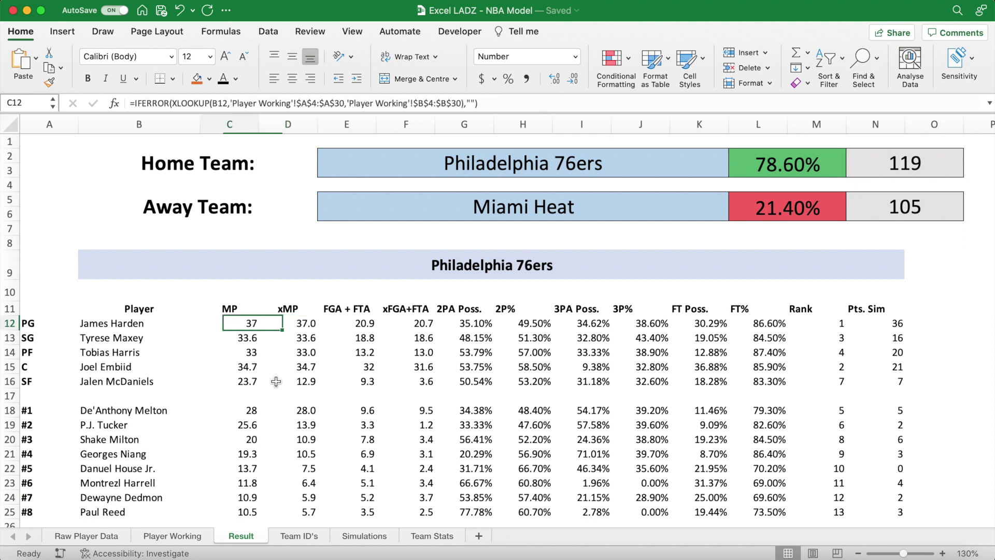
key(Down)
key(Down)
key(Down)
key(Down)
key(Down)
key(Down)
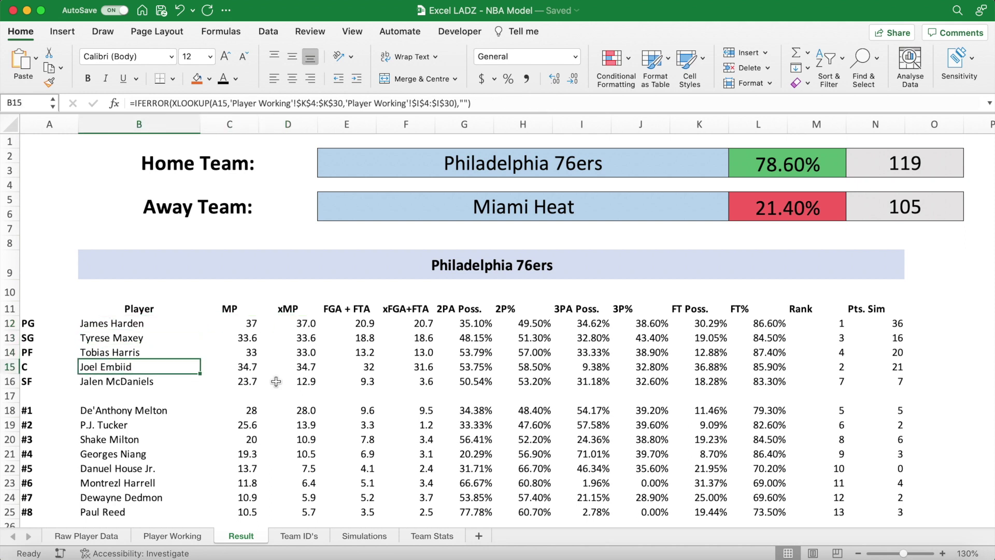
key(Right)
key(Right)
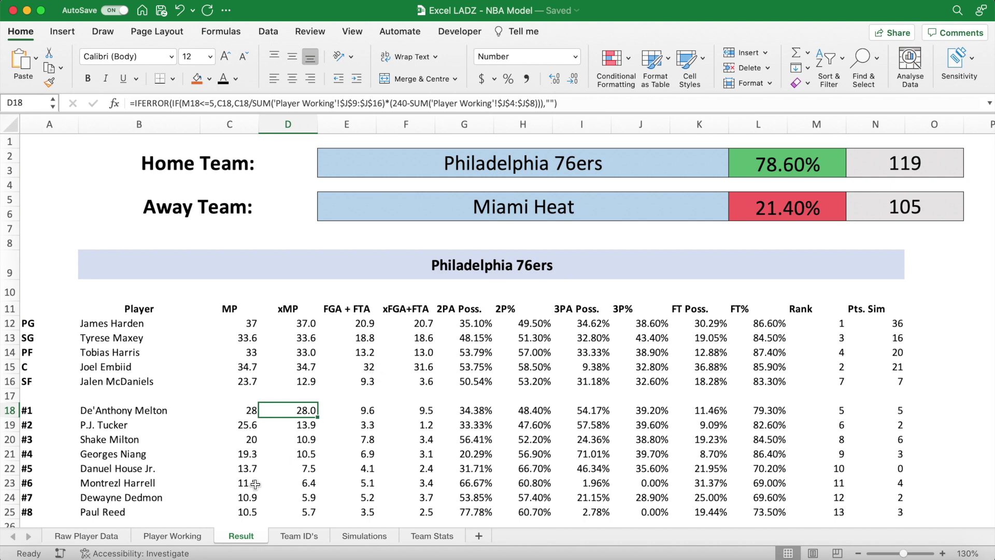
click(195, 538)
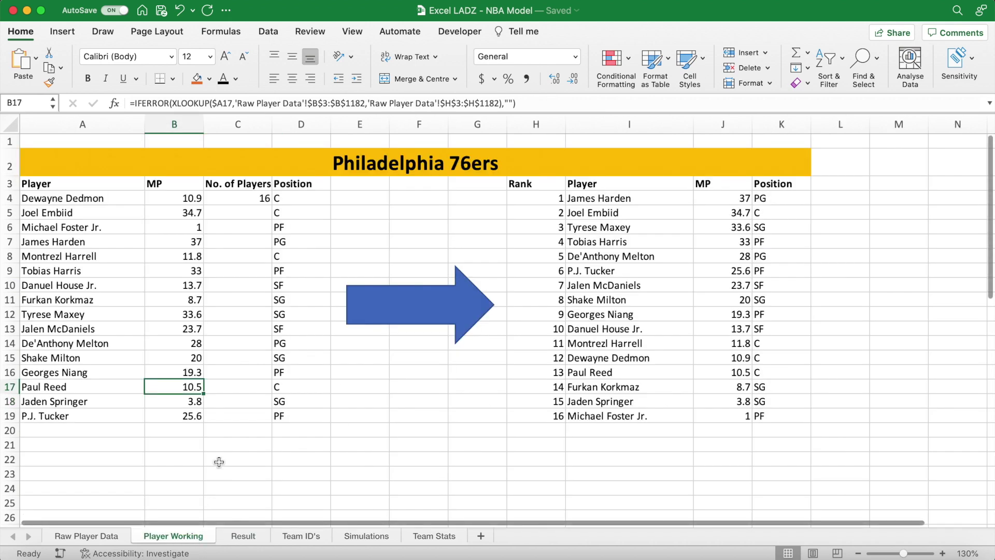
Select the MP and Player columns, then narrow Excel to reveal the ESPN 76ers injury page.
click(107, 450)
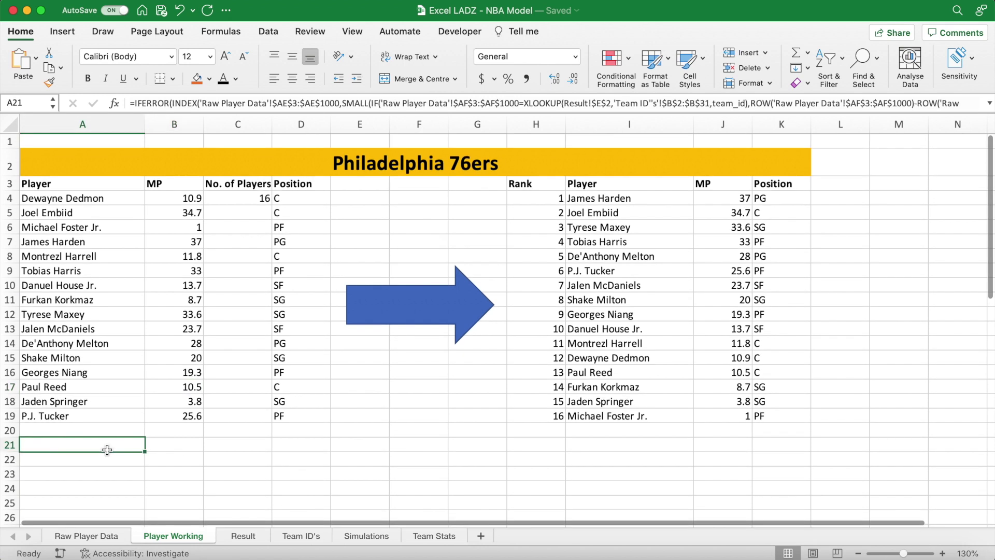
drag(176, 198, 156, 412)
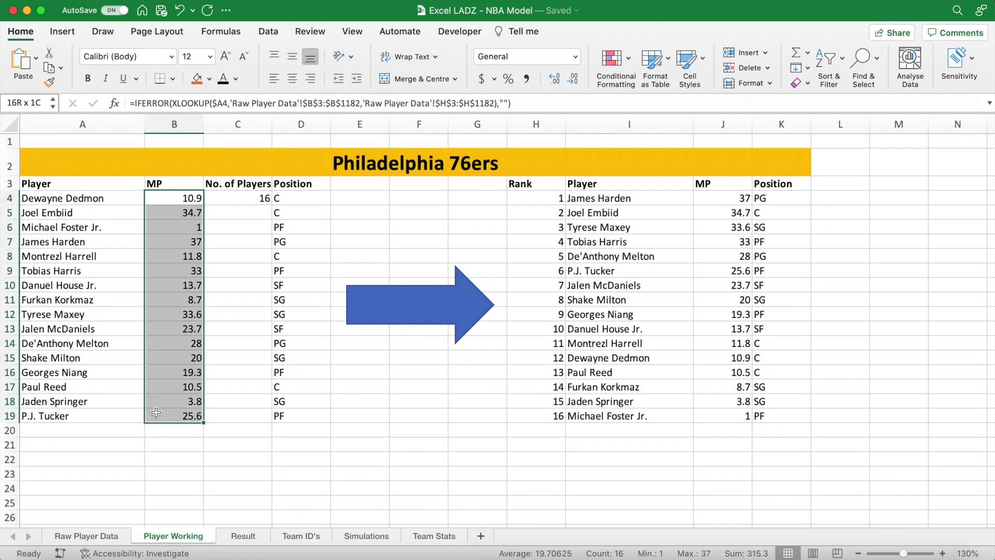
drag(88, 198, 85, 417)
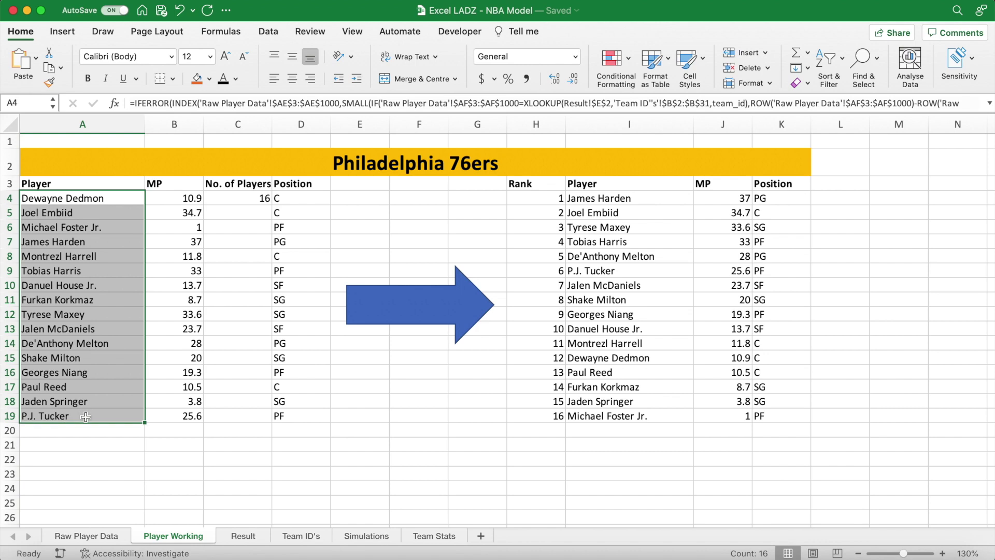
click(95, 445)
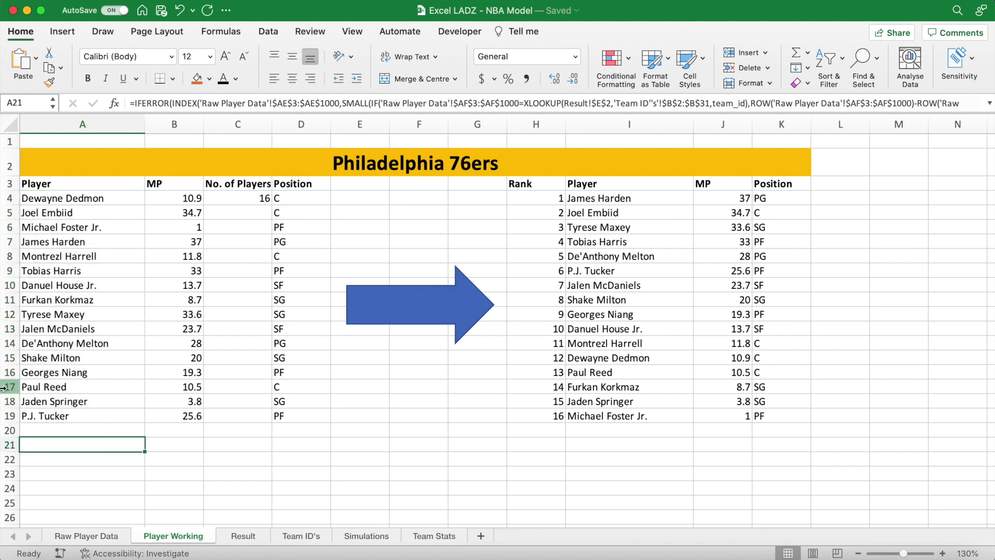
drag(171, 399, 462, 392)
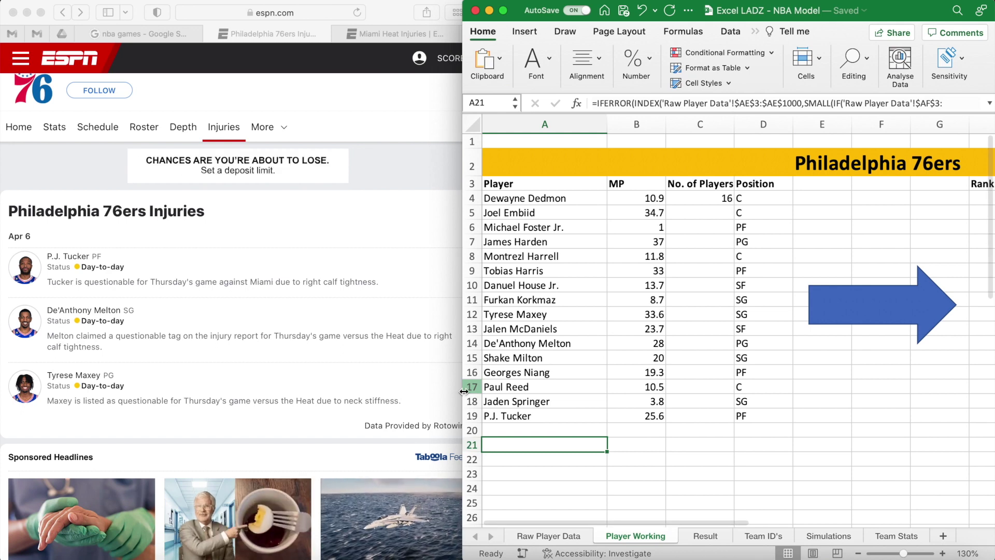
click(420, 391)
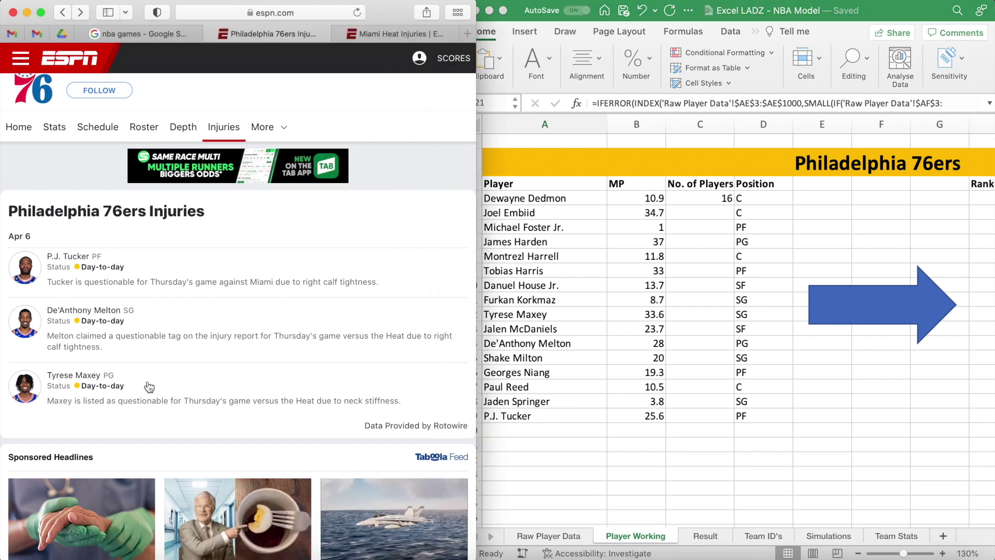
click(559, 434)
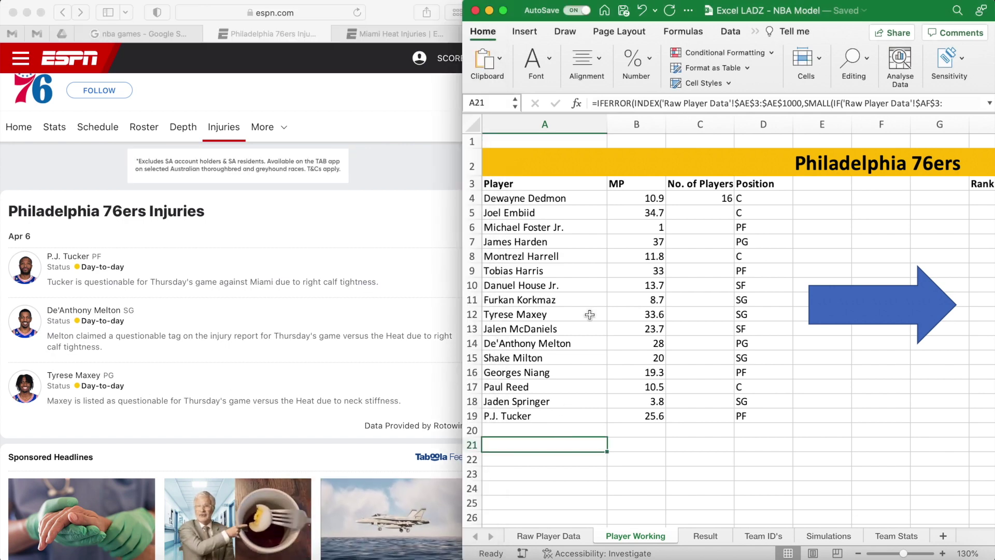
click(584, 414)
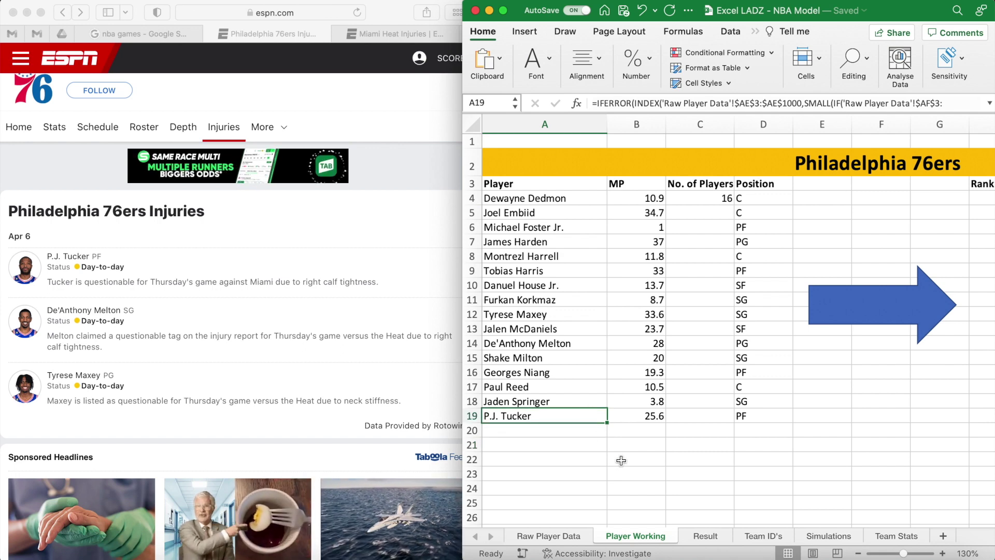
key(Right)
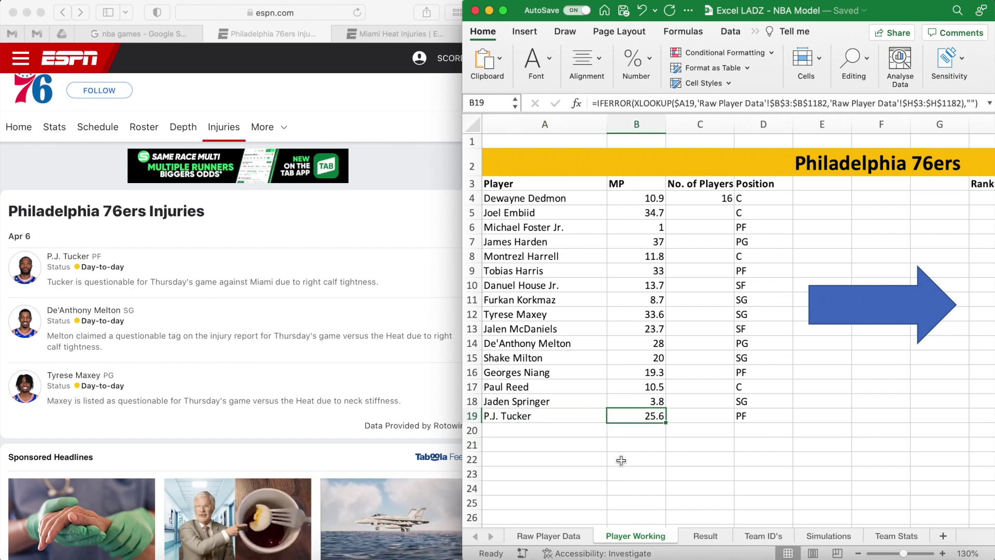
Fill P.J. Tucker's minutes cell orange and set it to 20.
click(535, 62)
click(568, 119)
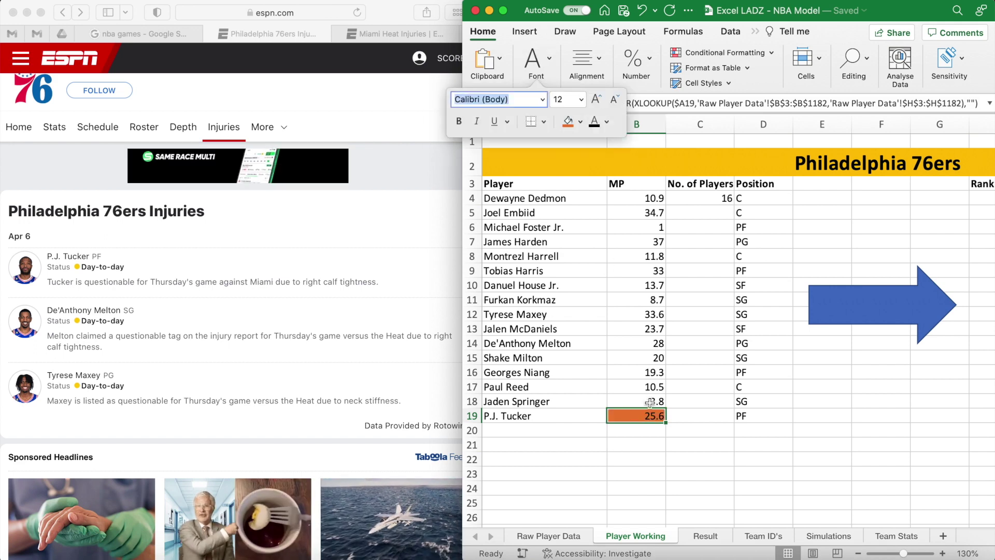
text(20)
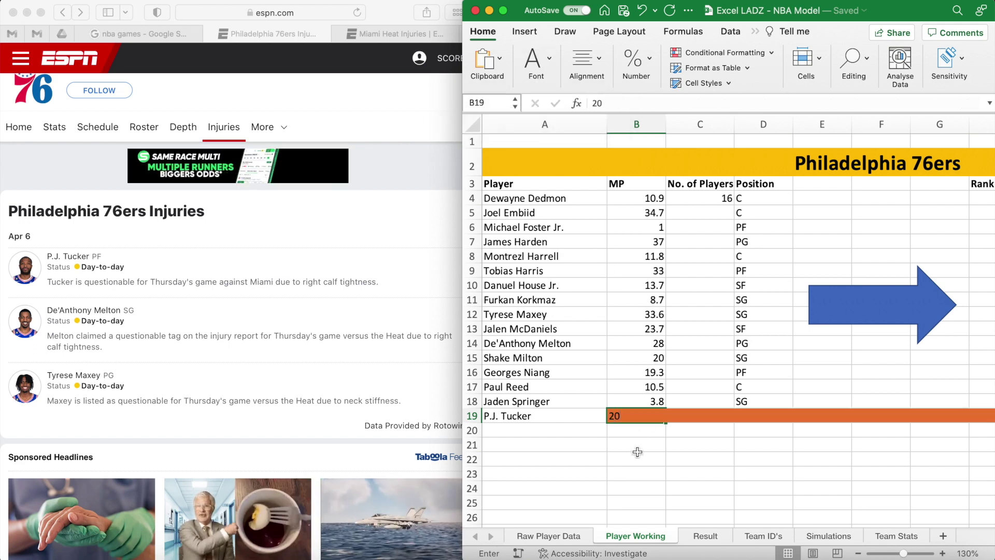
click(636, 447)
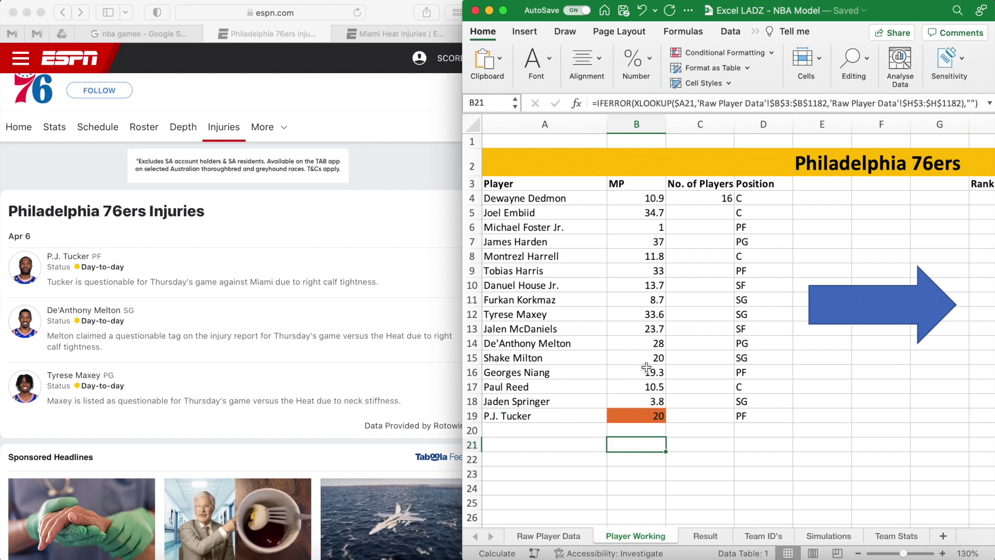
Fill De'Anthony Melton's minutes cell orange and reduce it from 28 to 19.8.
click(643, 343)
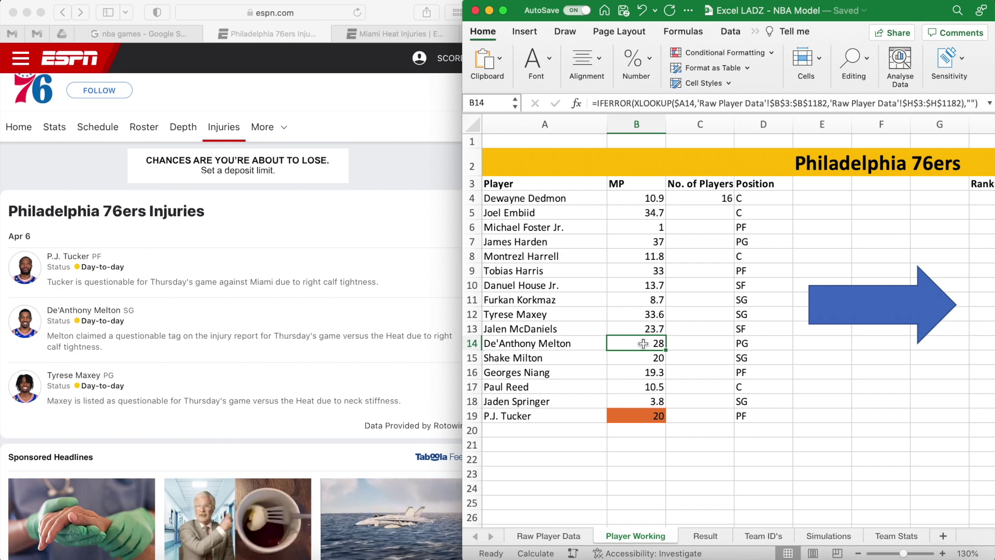
click(546, 64)
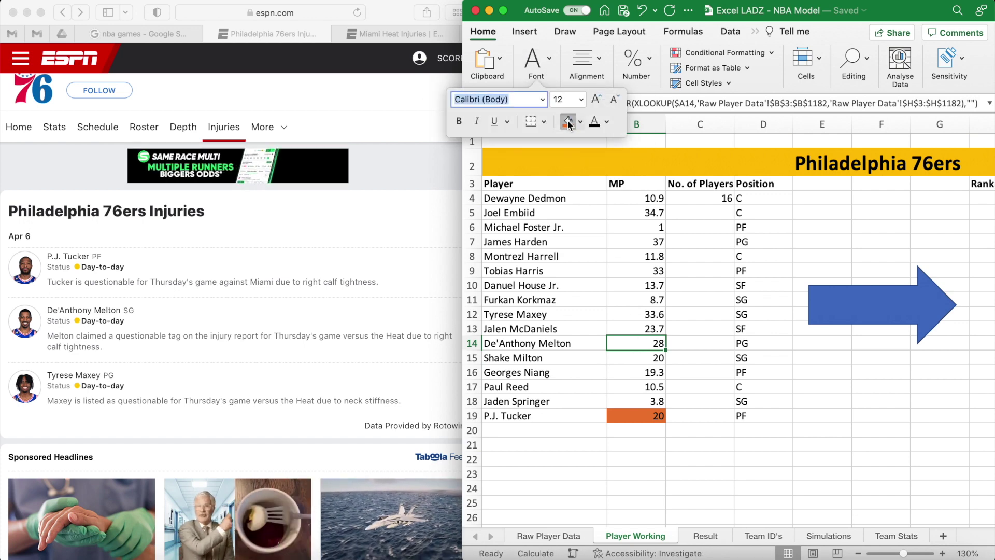
click(568, 124)
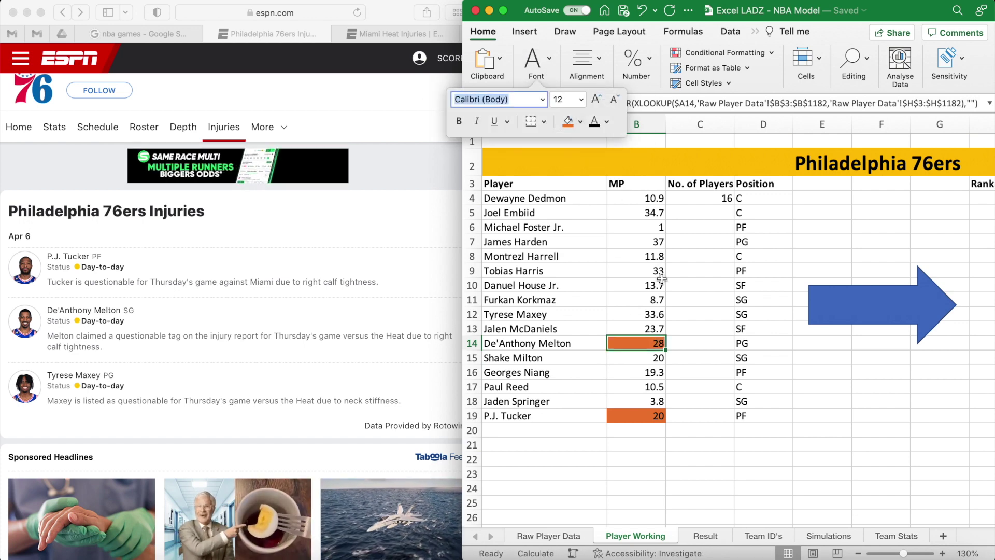
click(649, 358)
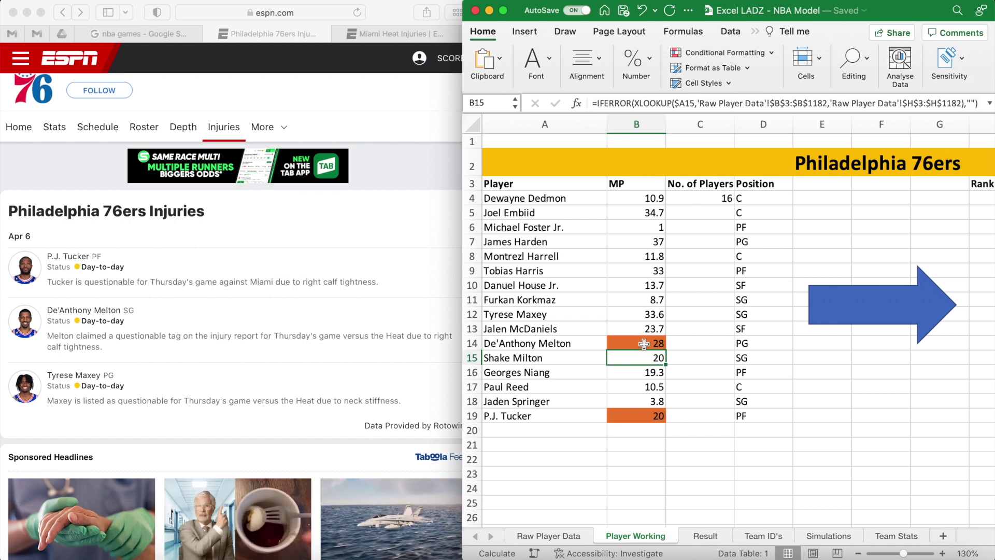
click(644, 344)
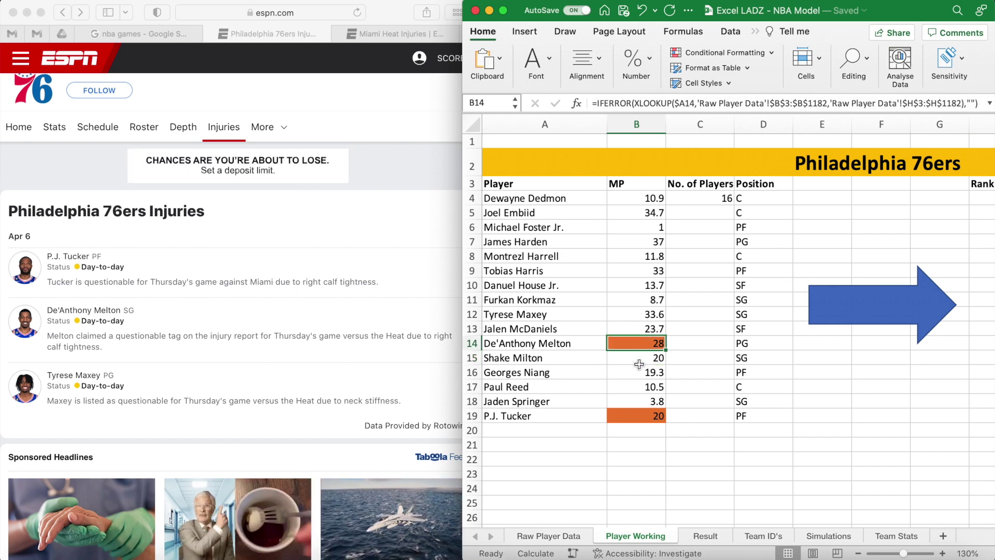
text(19.8)
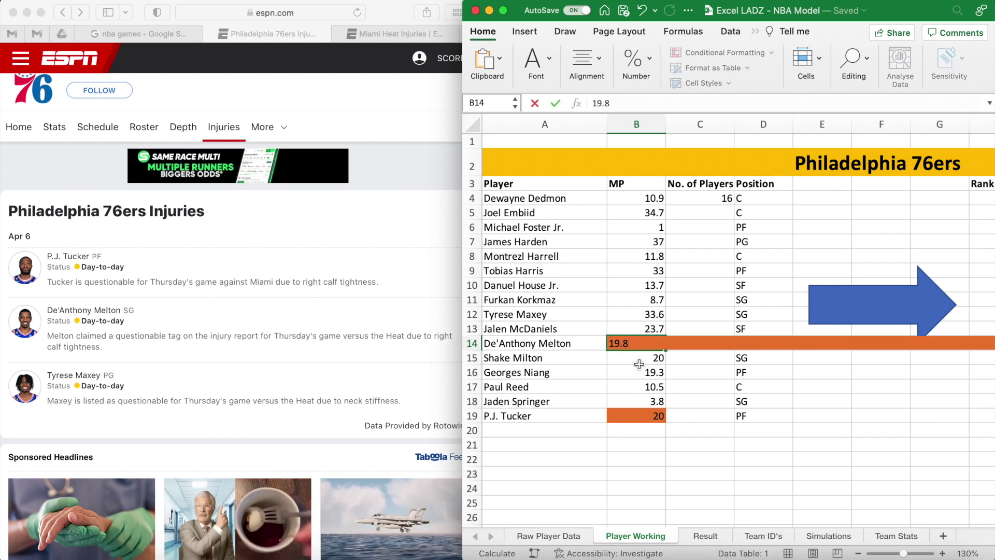
click(639, 443)
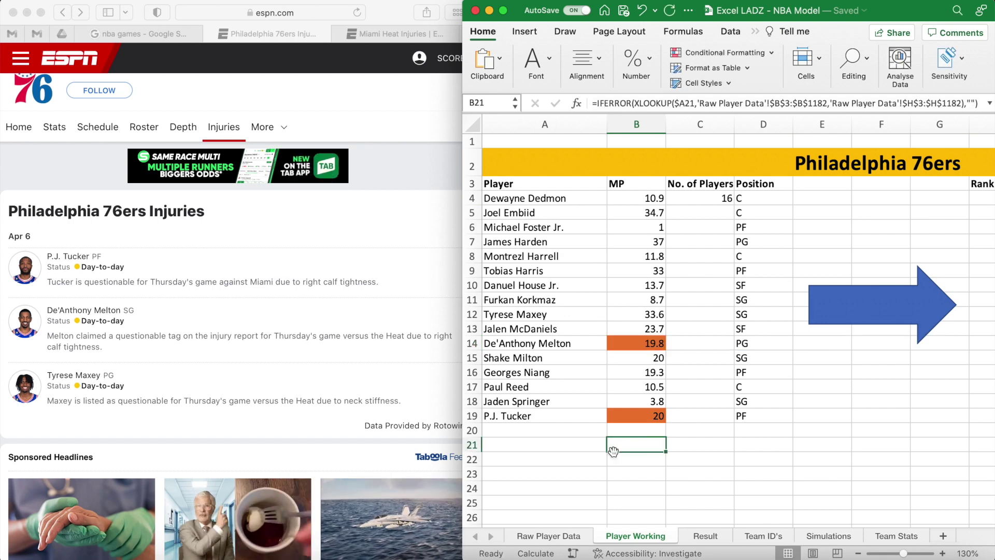
Check Tyrese Maxey's minutes formula and the position lookups in the ranked player list.
click(636, 321)
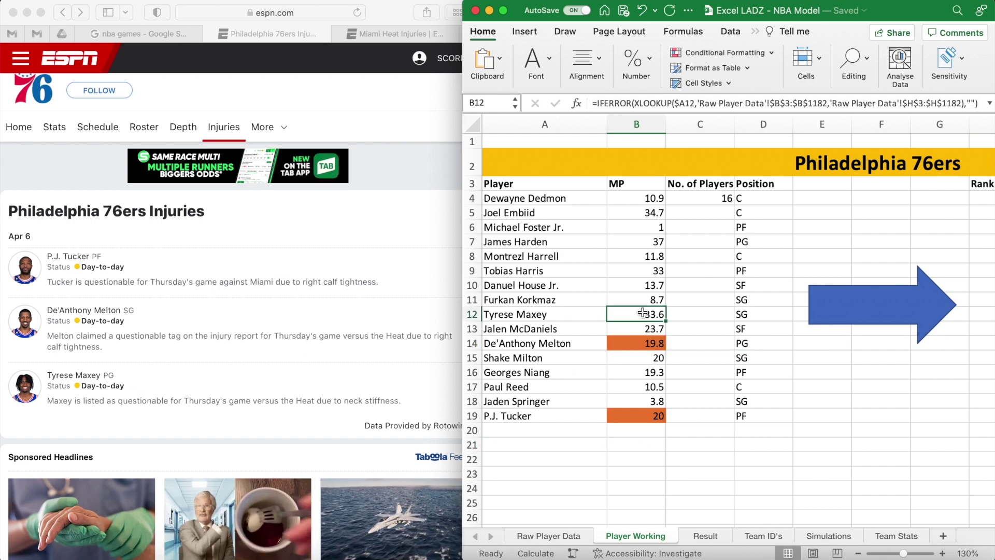
scroll(700, 374, right, 1)
scroll(700, 373, right, 6)
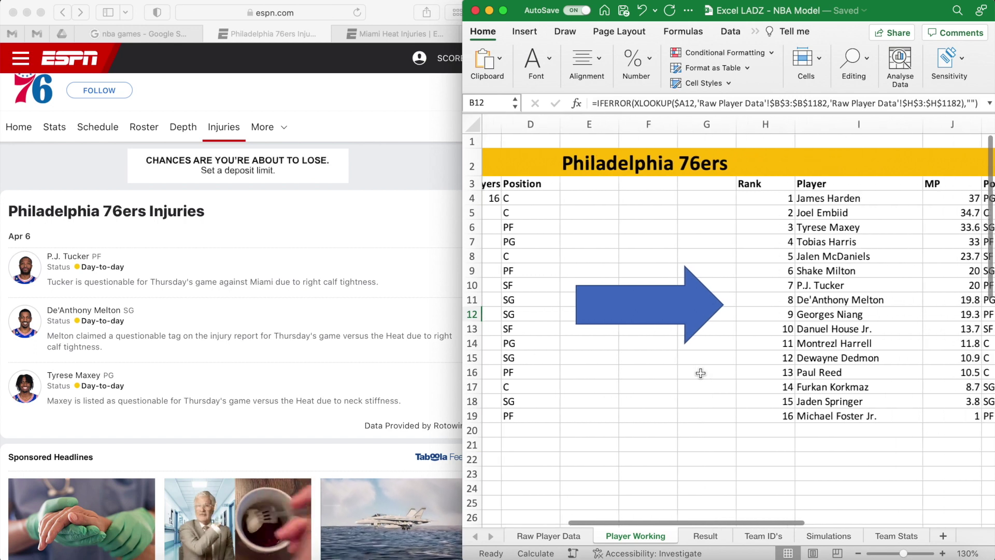
click(921, 228)
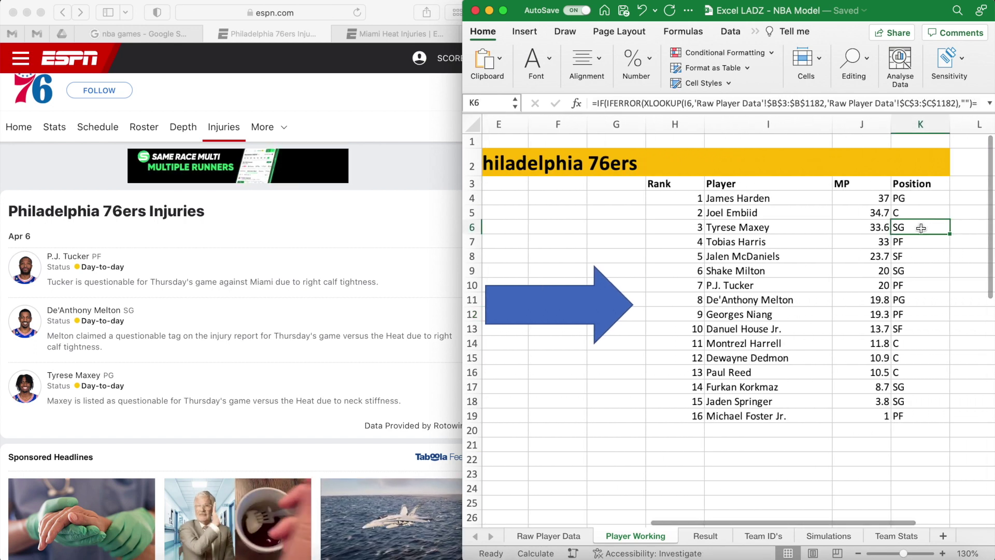
click(908, 271)
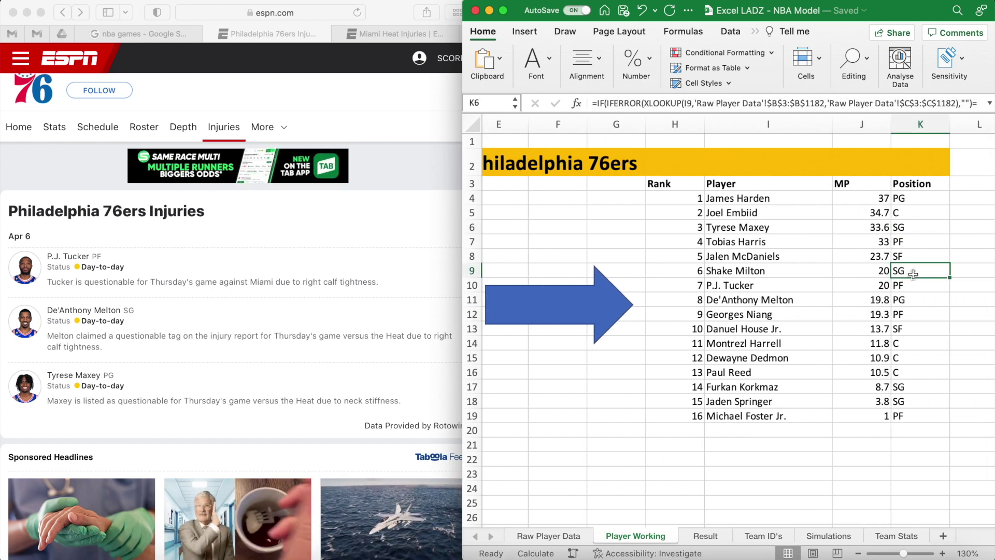
click(616, 453)
scroll(616, 453, left, 6)
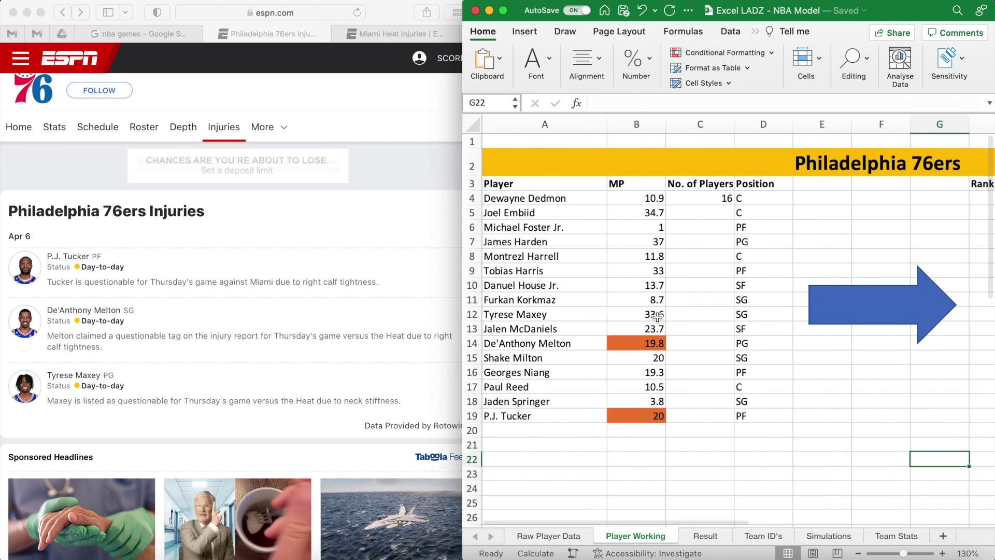
Fill Tyrese Maxey's minutes cell orange and change it from 33.6 to 25.
click(655, 315)
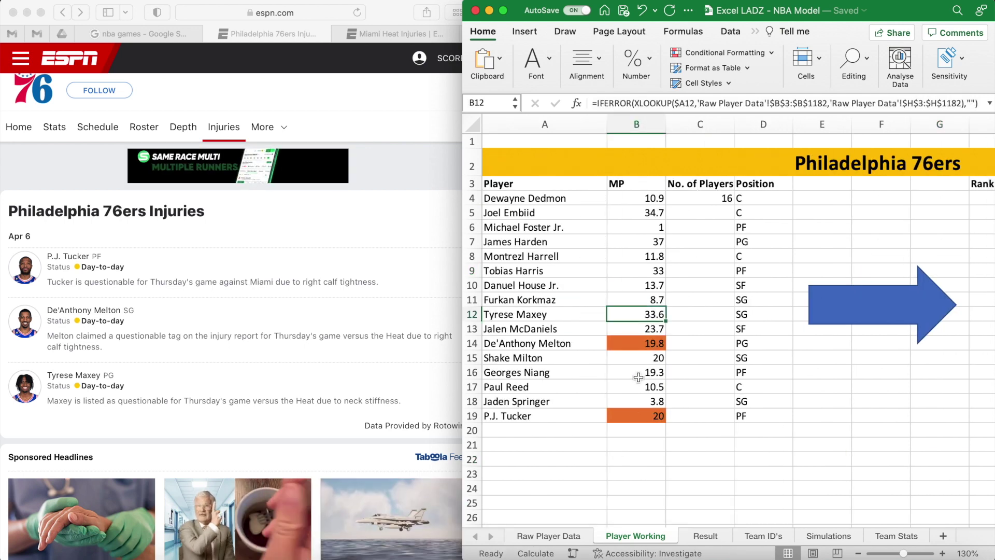
click(549, 65)
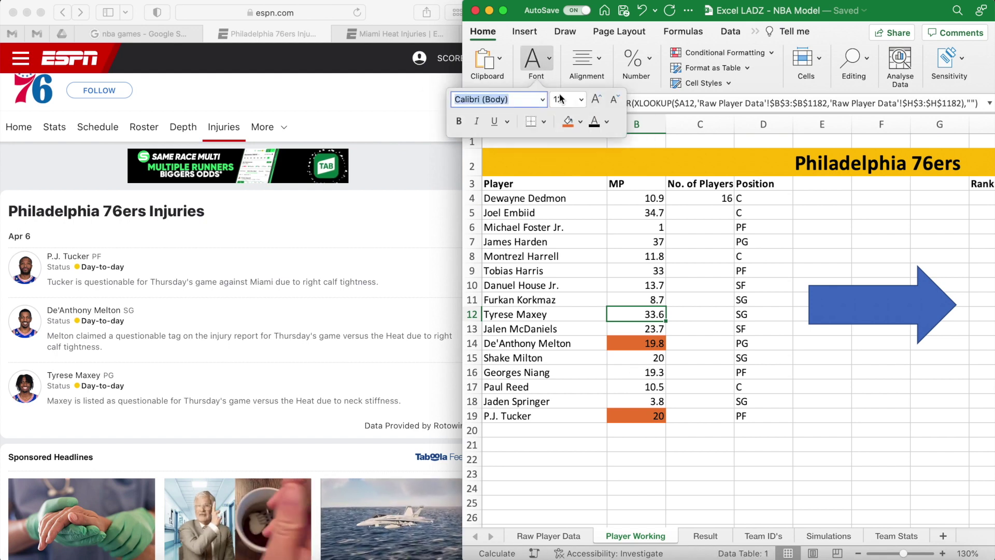
click(568, 121)
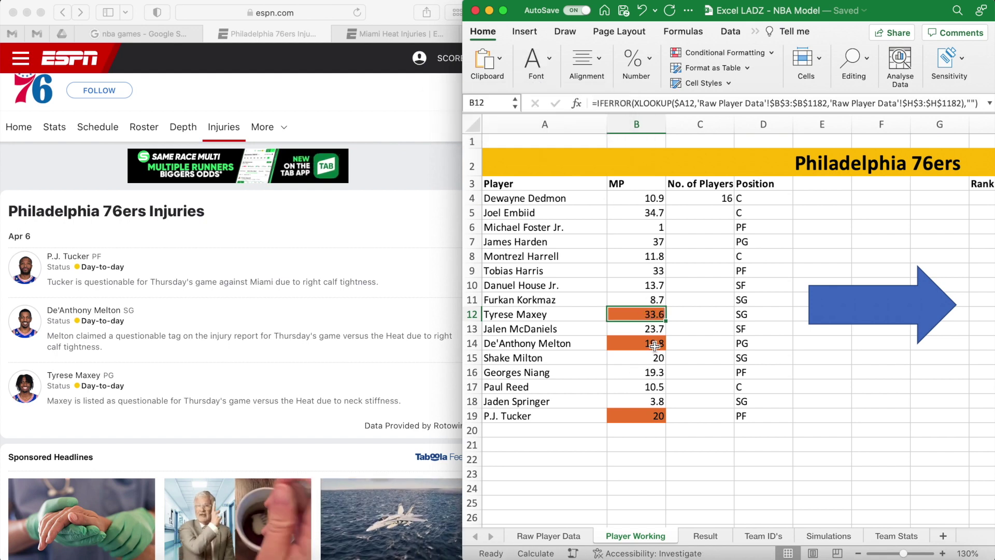
text(25)
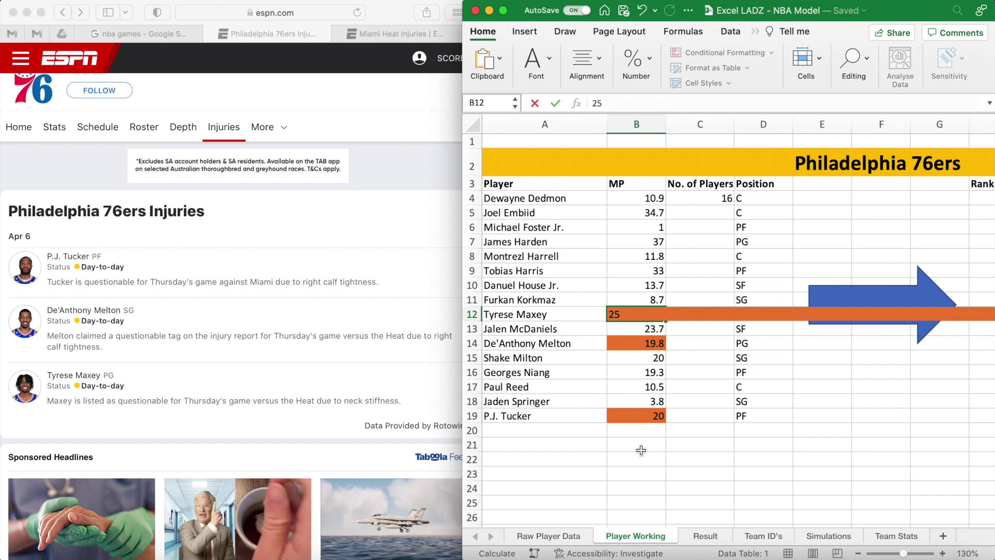
click(642, 449)
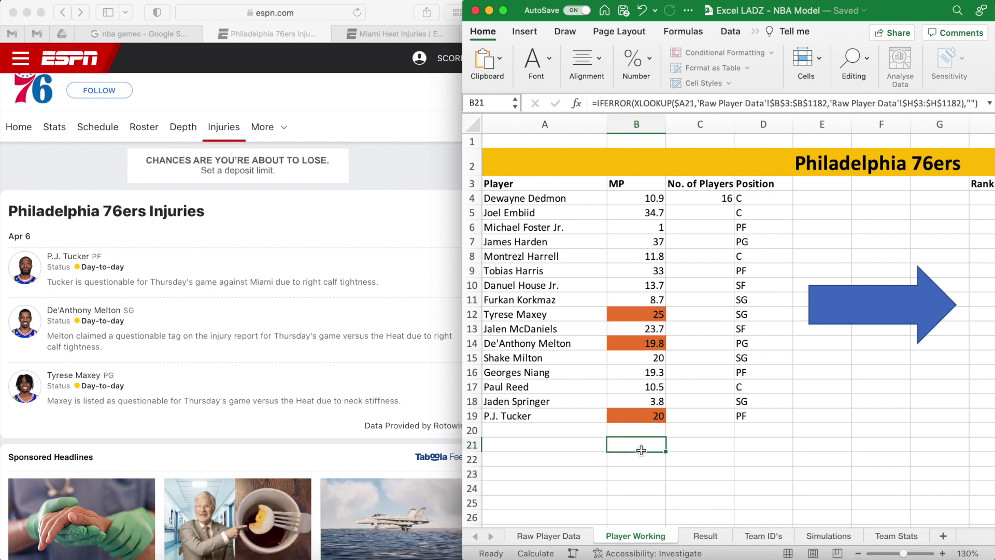
Fill Shake Milton's minutes cell B15 orange and set it to 27.
click(649, 360)
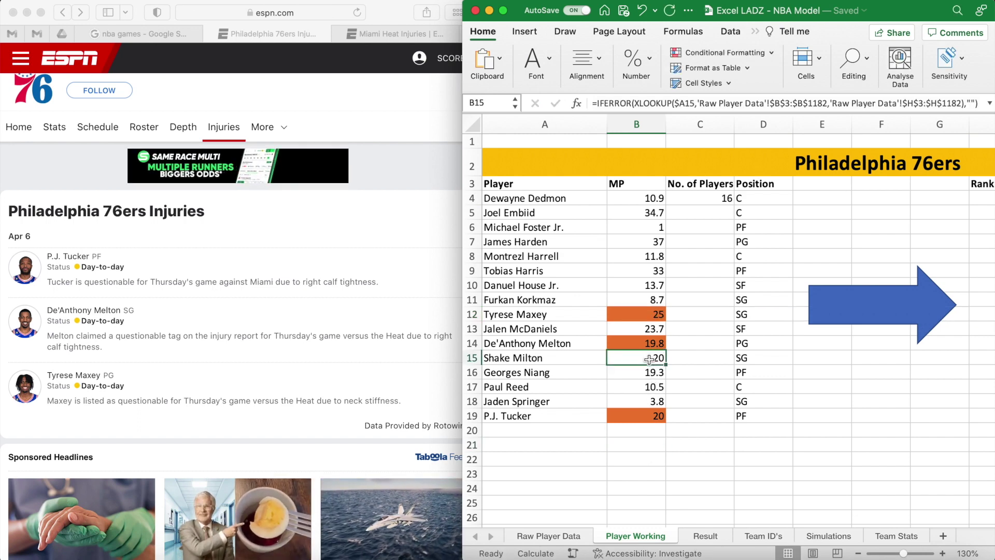
click(549, 70)
click(568, 122)
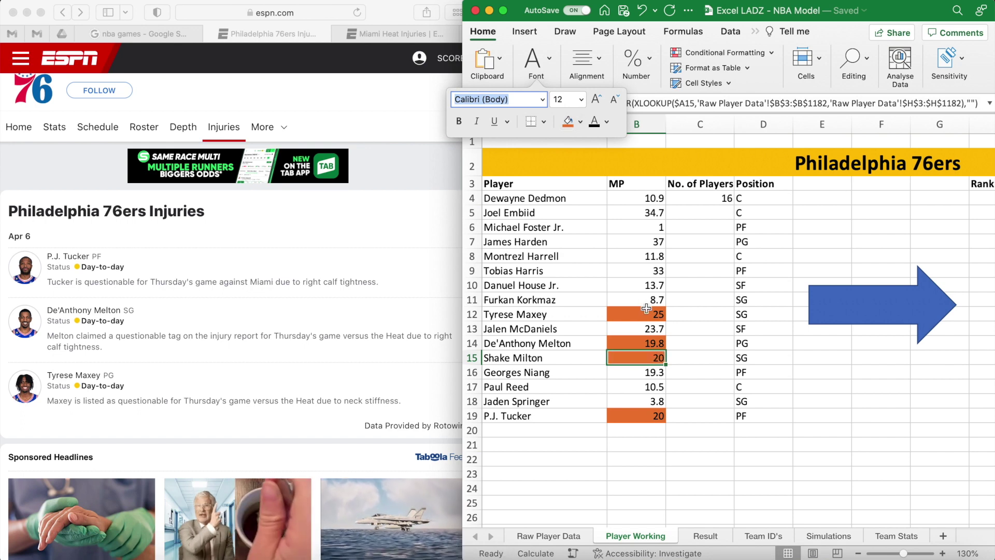
click(648, 358)
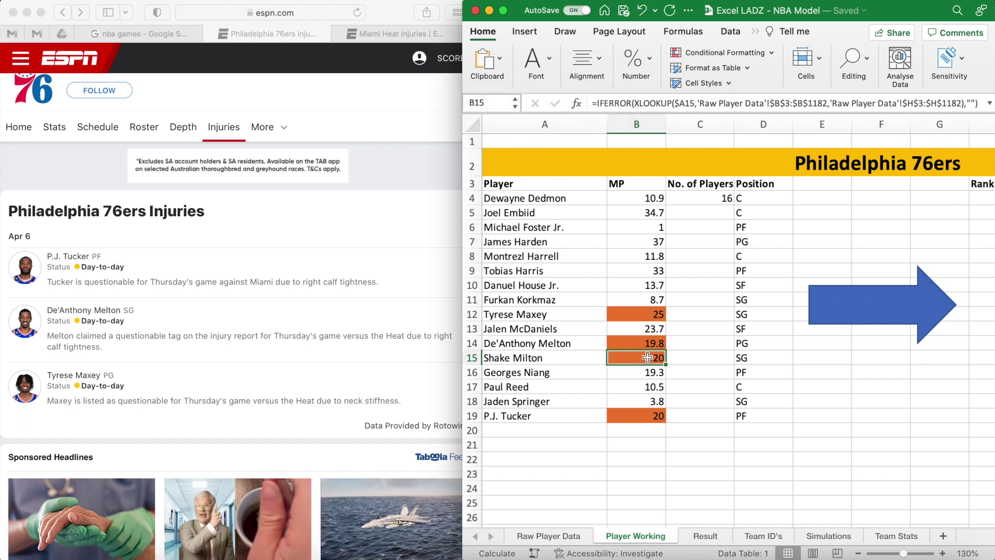
text(27)
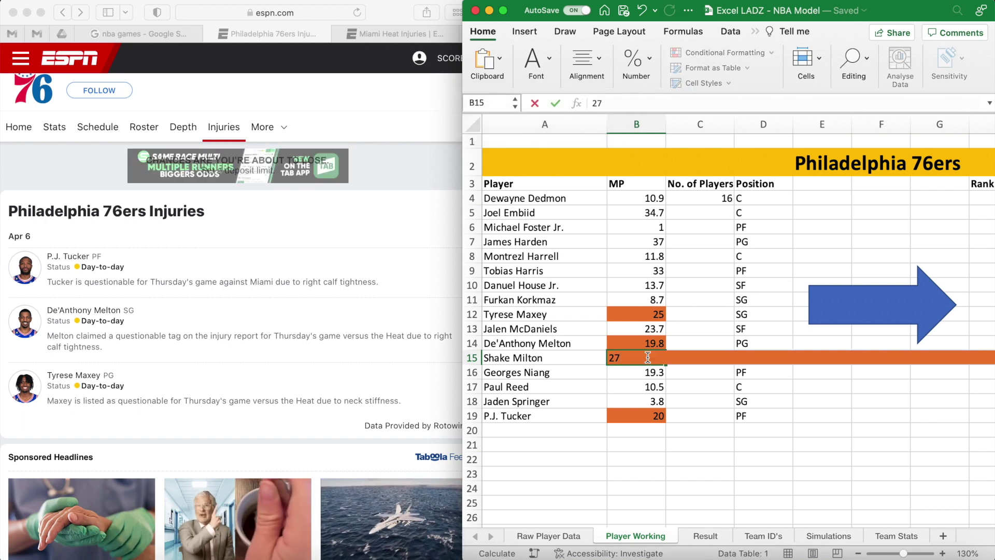
click(639, 441)
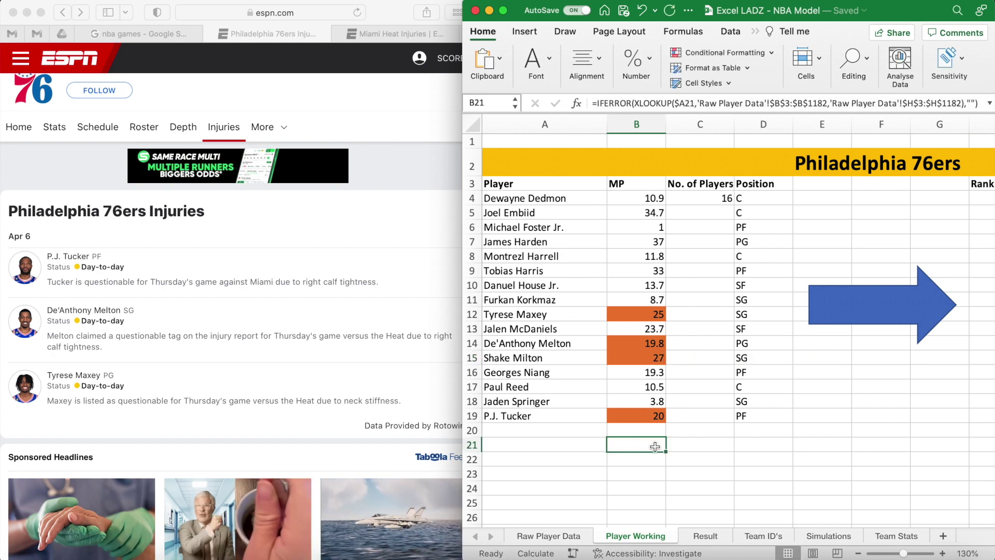
Step through the re-sorted ranked 76ers player list.
scroll(709, 452, right, 10)
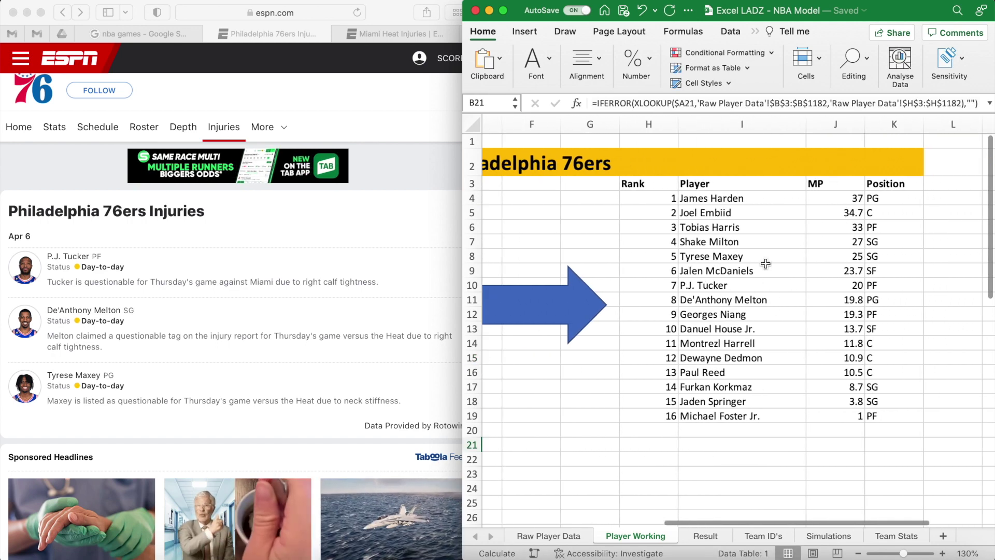
click(761, 242)
key(Down)
key(Down)
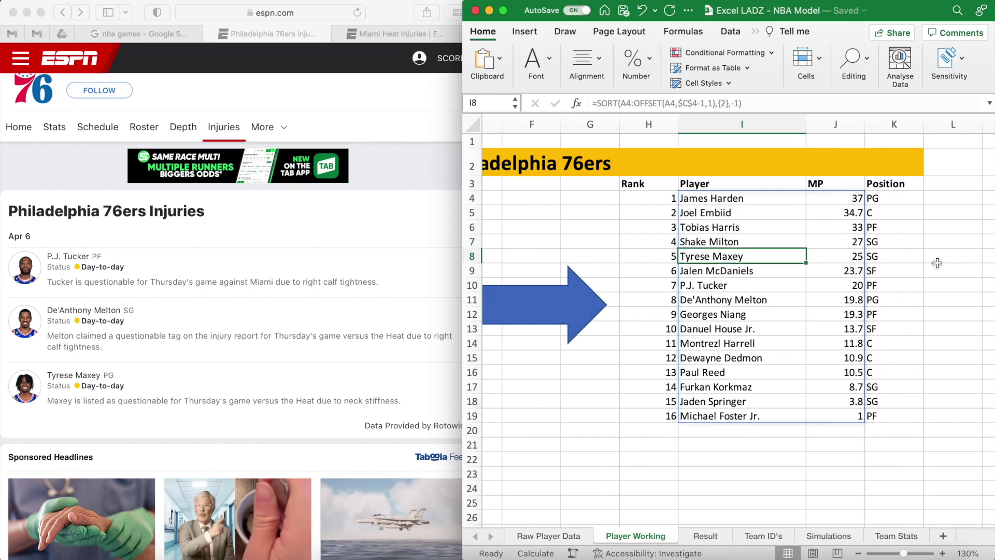
key(Down)
key(Down)
key(Down)
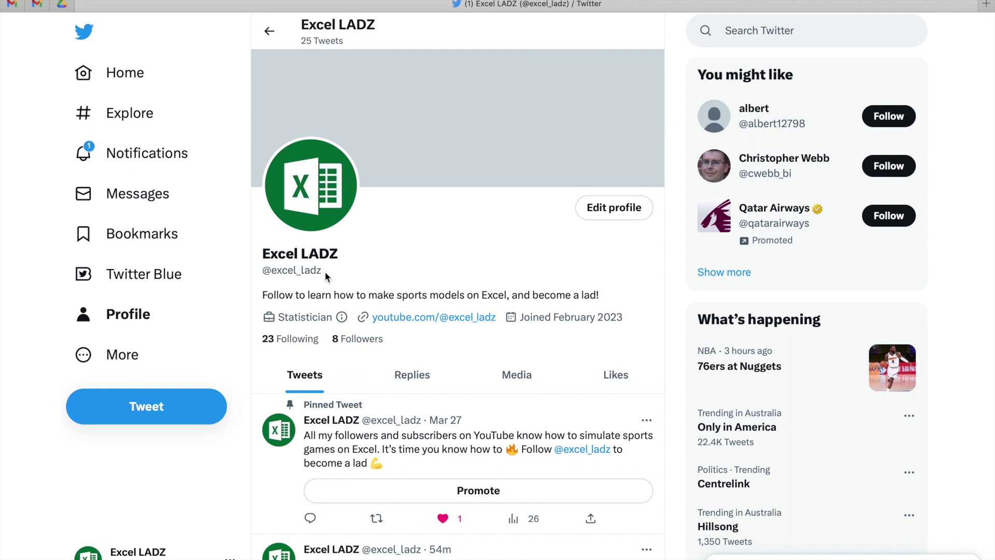
drag(322, 272, 278, 272)
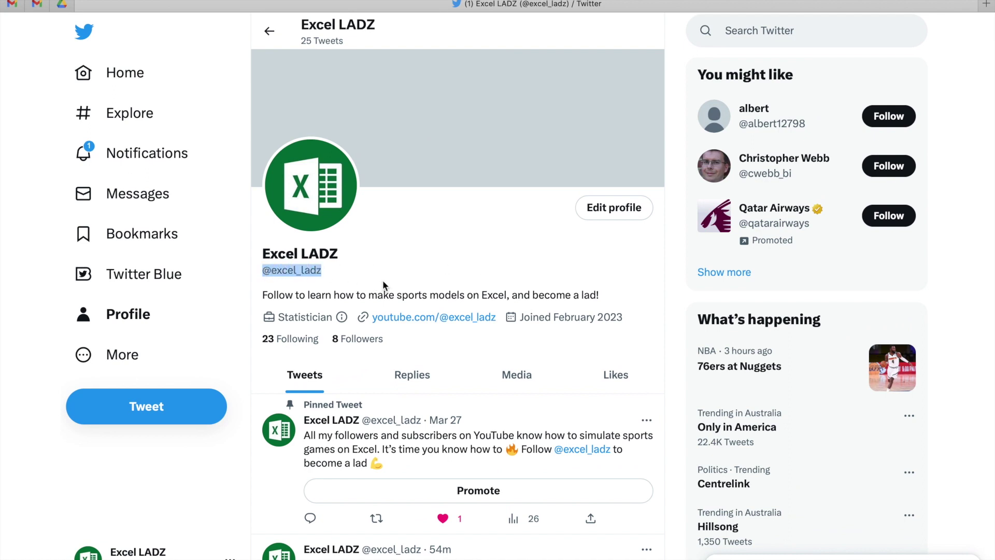
click(403, 264)
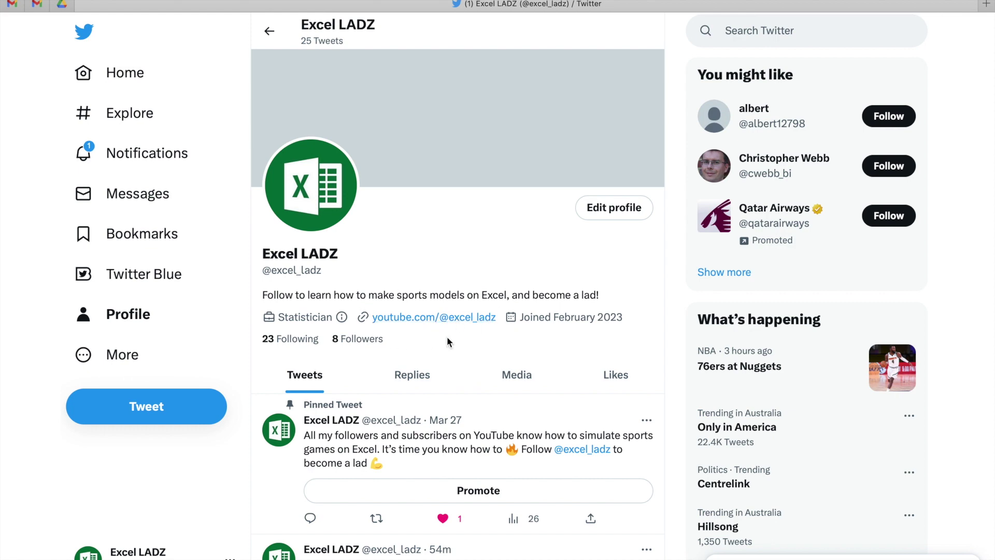
scroll(670, 380, down, 3)
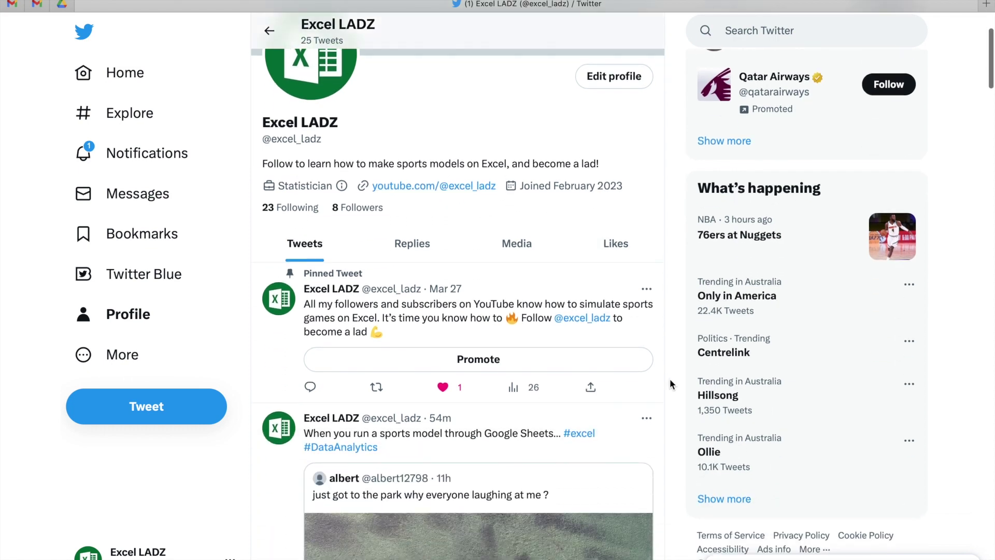
scroll(670, 383, down, 7)
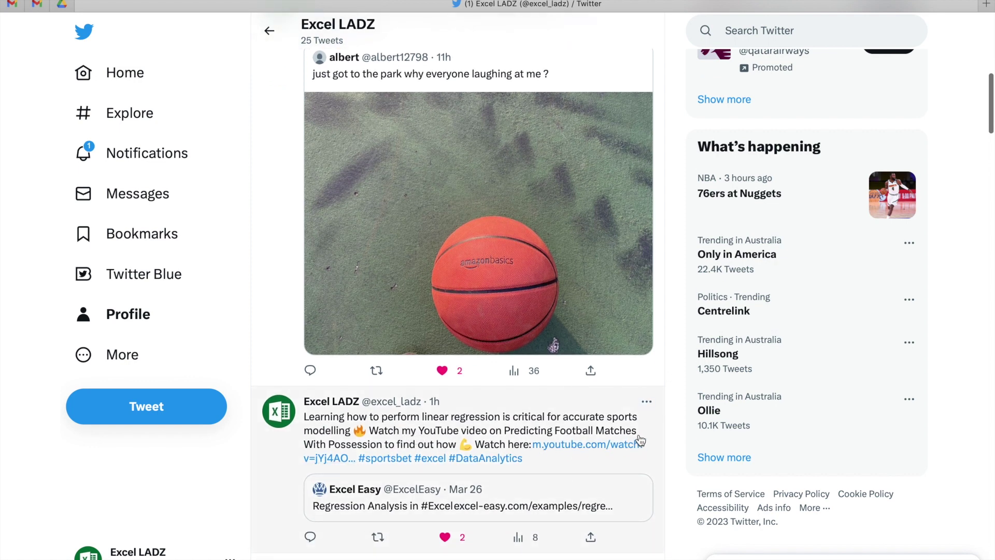
scroll(675, 381, up, 8)
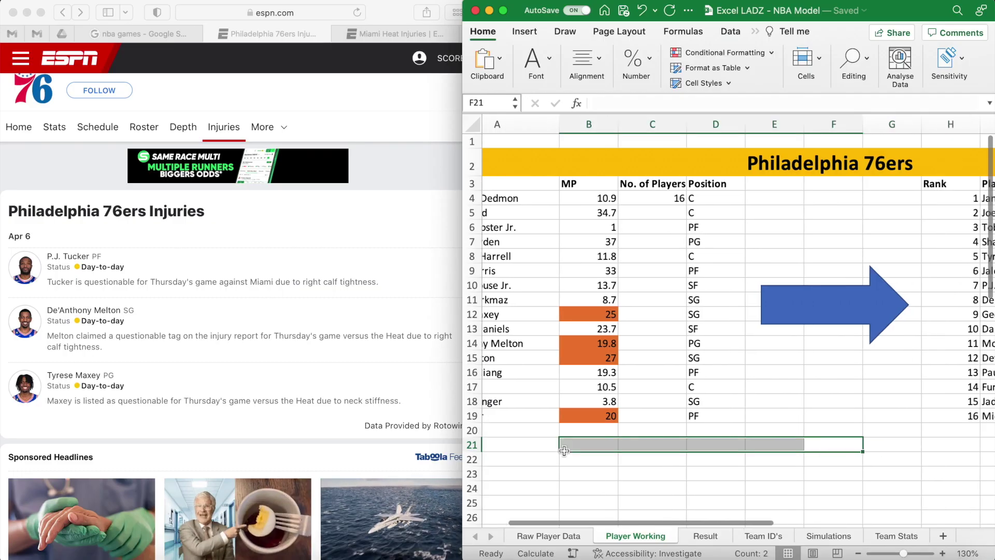
Check the ESPN Miami Heat injury report, then return to the Heat table in Excel.
click(564, 450)
click(384, 35)
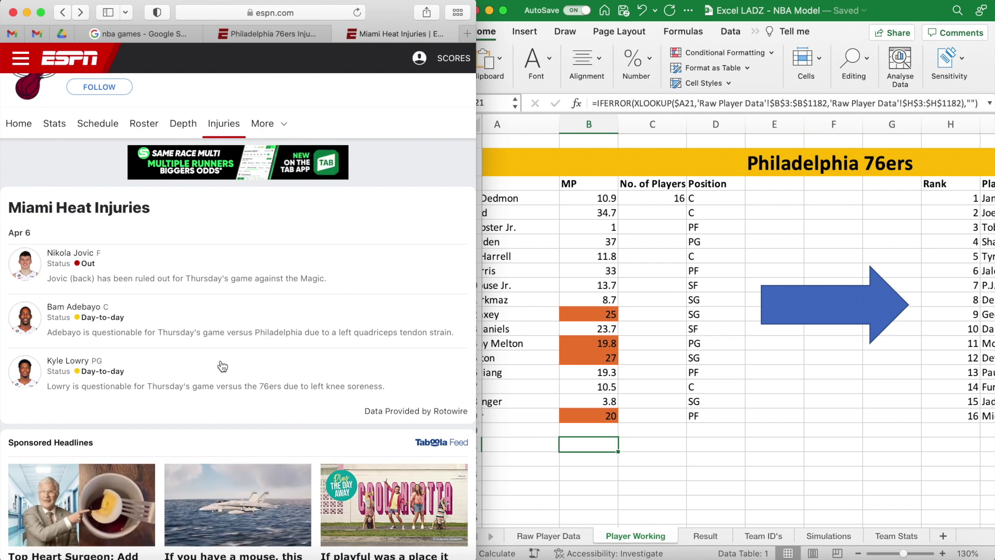
click(692, 446)
scroll(671, 456, down, 5)
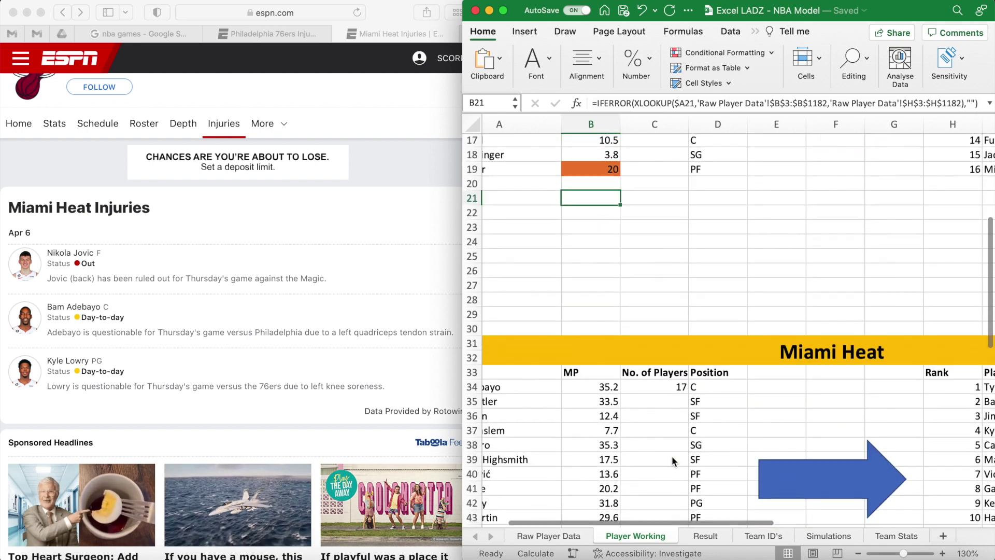
scroll(672, 455, down, 4)
scroll(671, 456, left, 2)
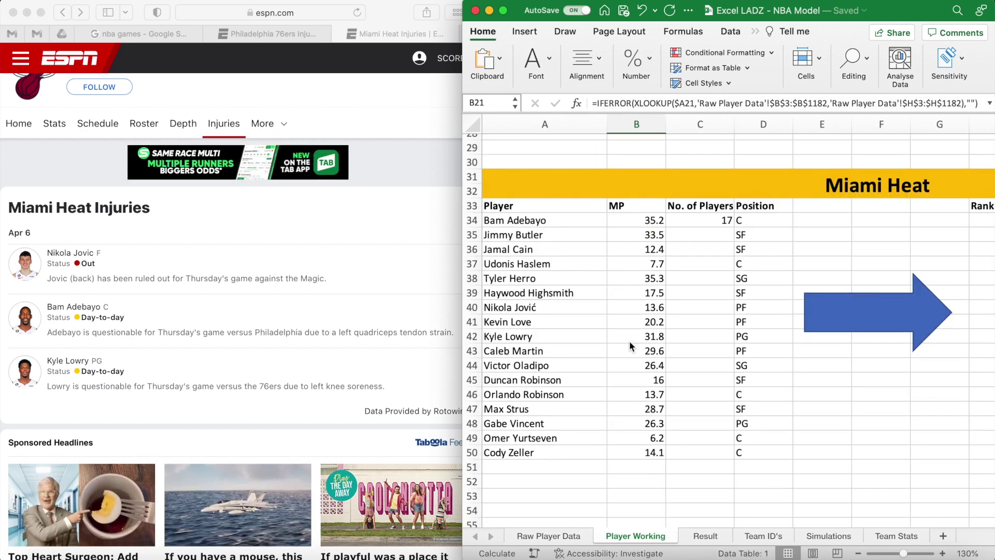
Fill Nikola Jović's minutes cell orange and change it from 13.6 to 0.
click(643, 306)
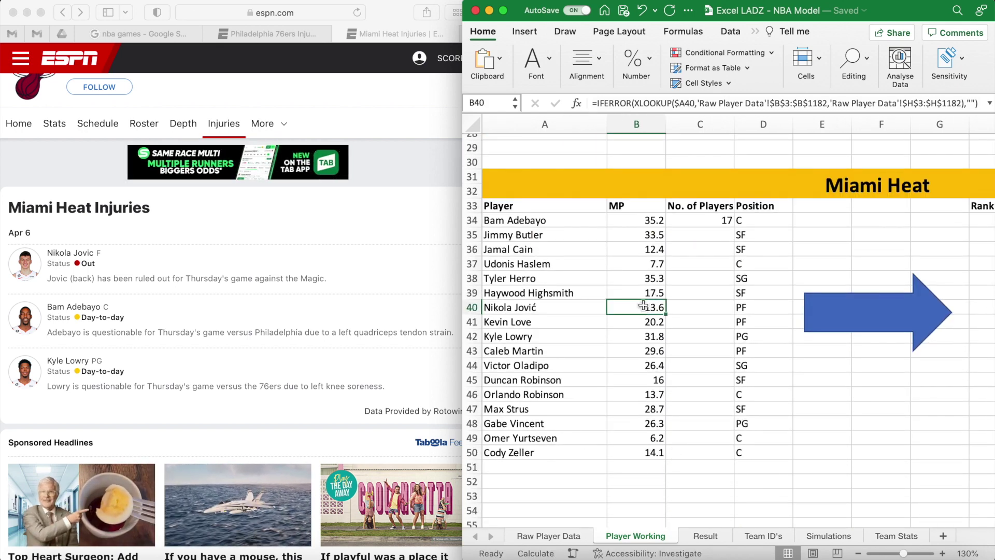
click(536, 62)
click(568, 121)
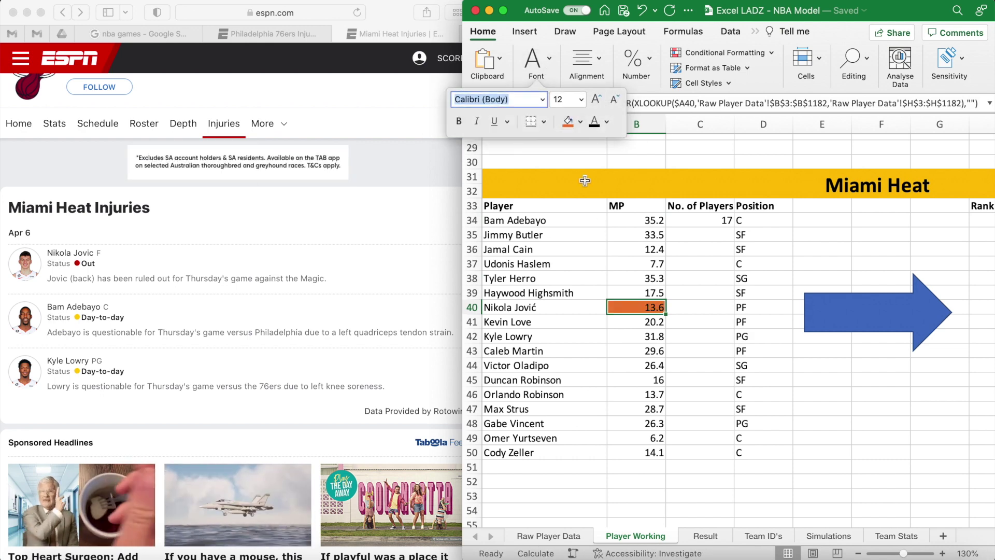
click(639, 308)
text(0)
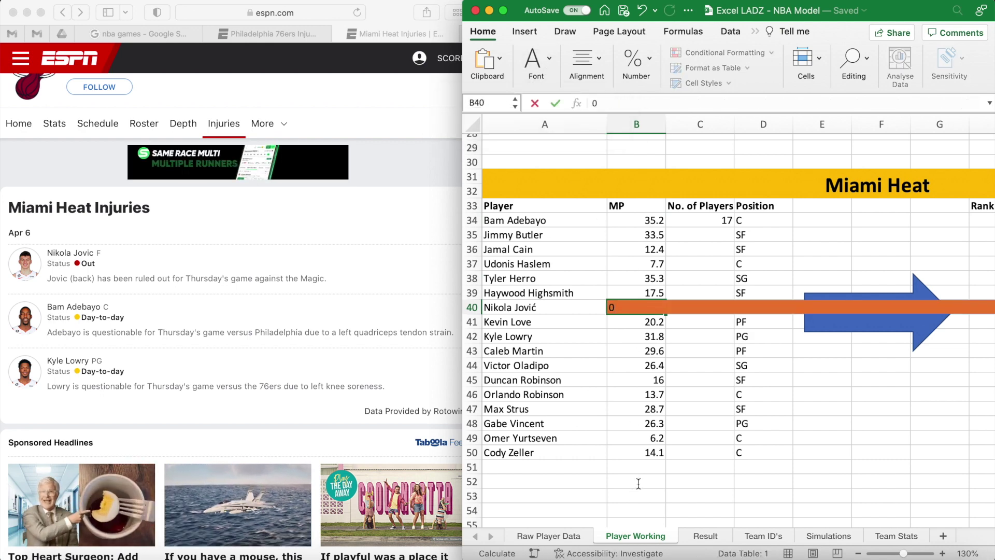
click(639, 480)
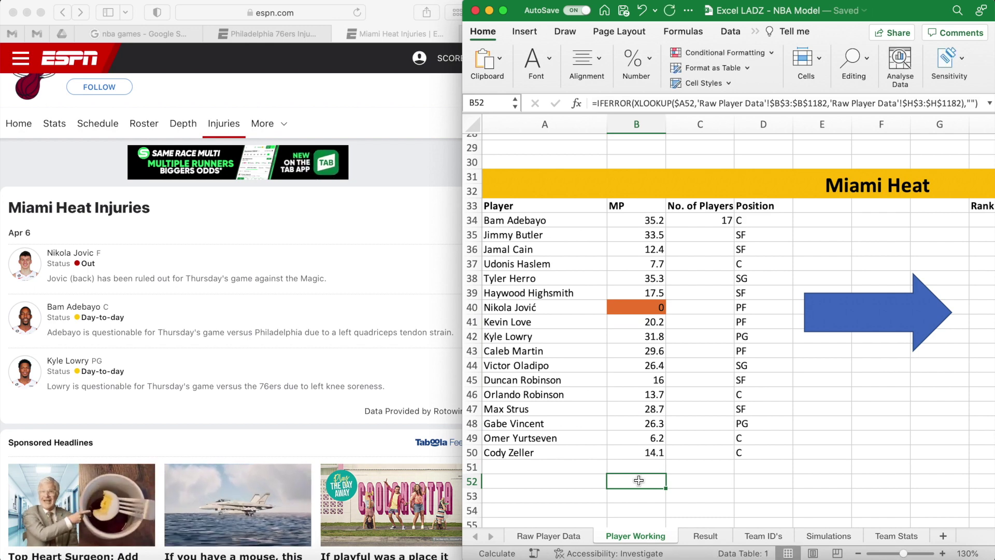
click(647, 222)
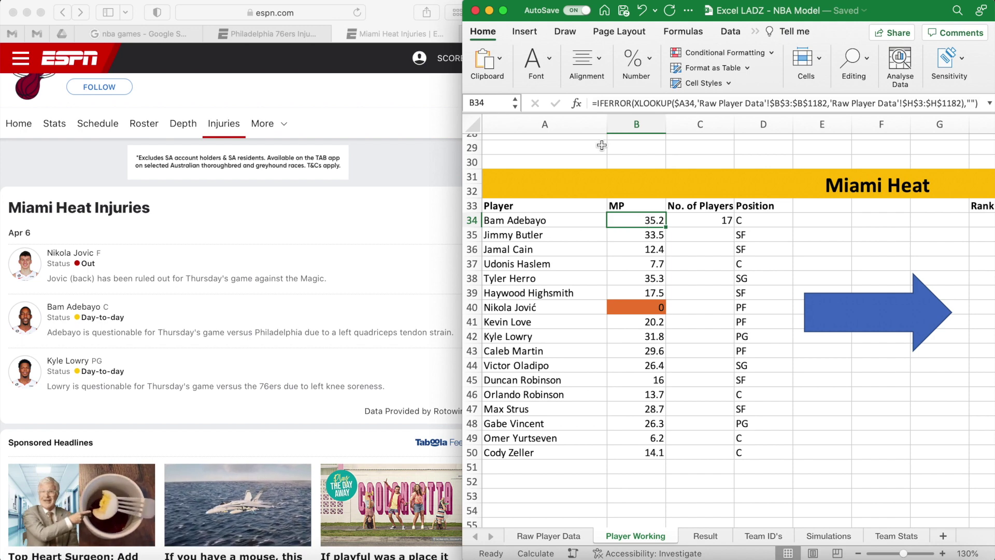
Fill Bam Adebayo's minutes cell orange and set it to 31.2.
click(549, 64)
click(568, 121)
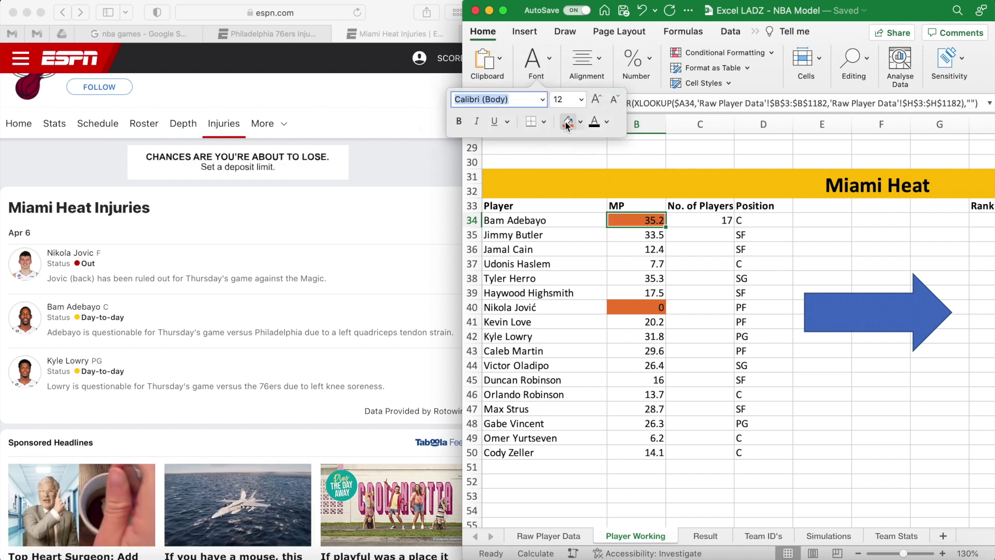
click(645, 224)
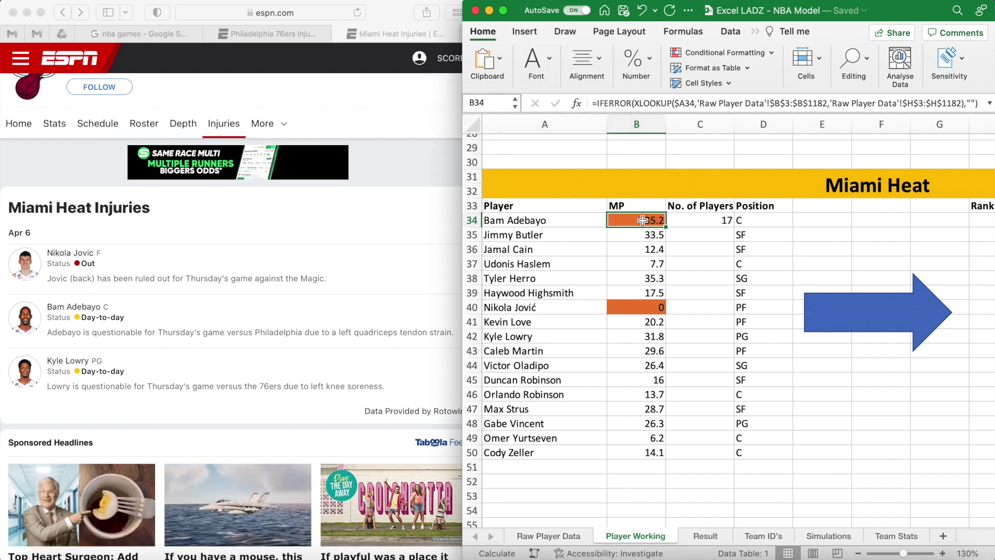
text(31.2)
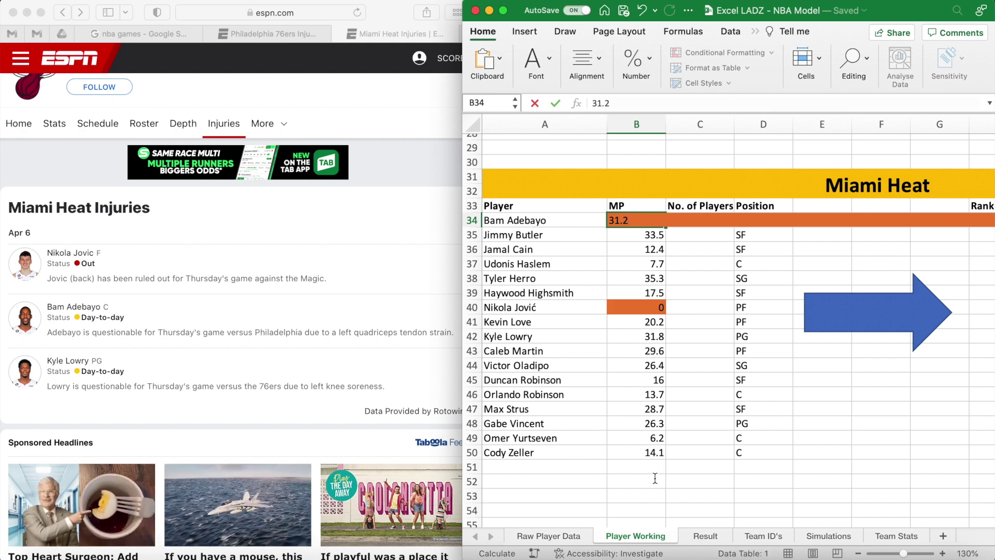
click(654, 479)
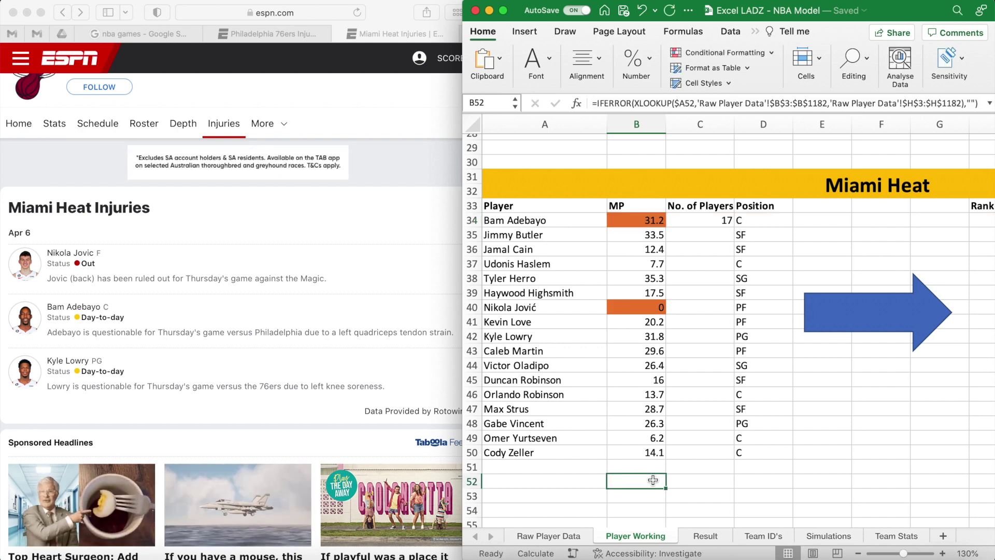
Fill Kyle Lowry's minutes cell orange, set it to 28.7, and view the ranked table.
click(641, 338)
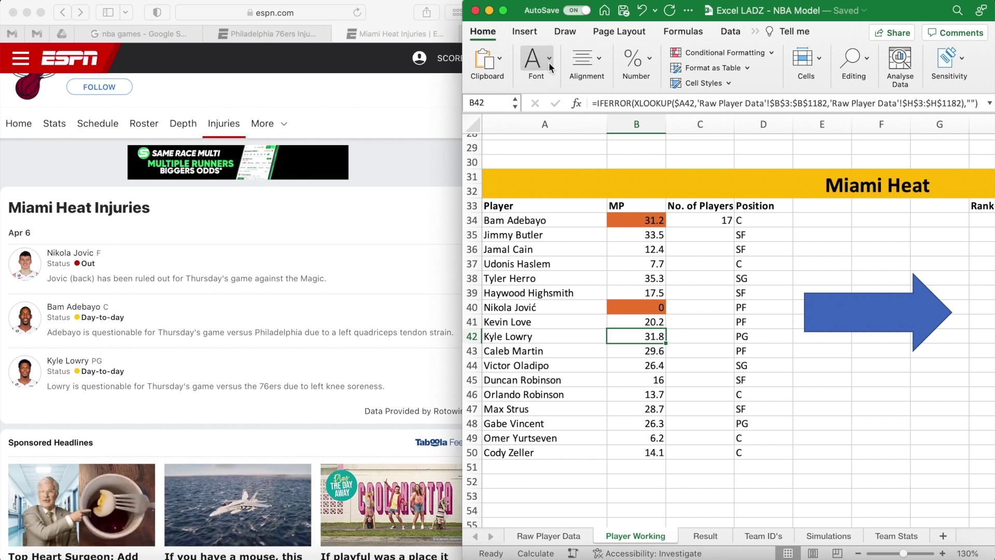
click(568, 122)
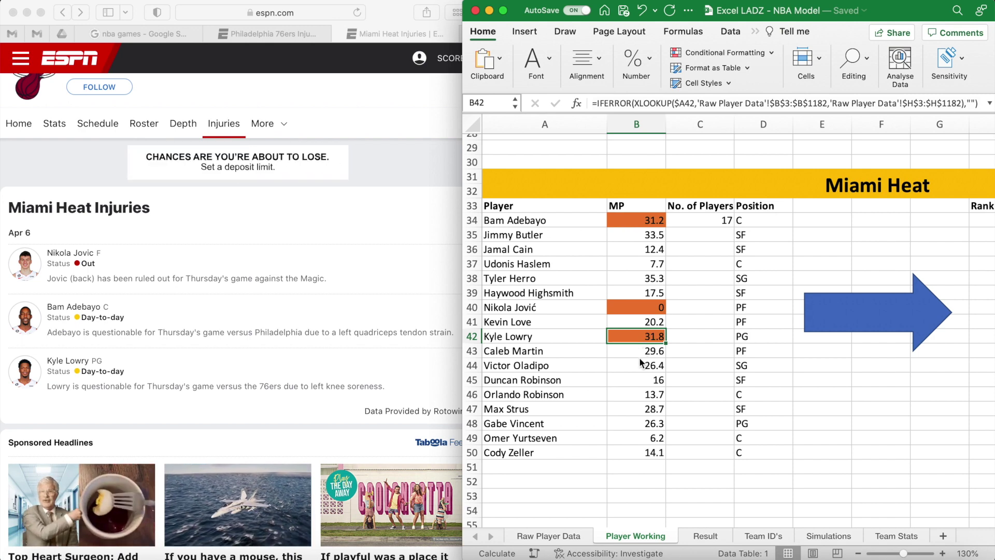
text(28.7)
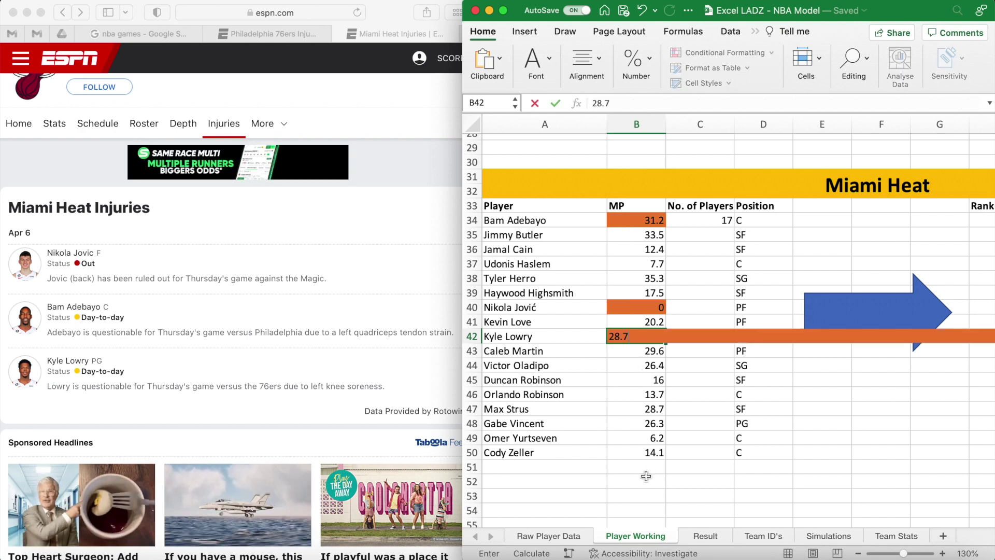
click(644, 480)
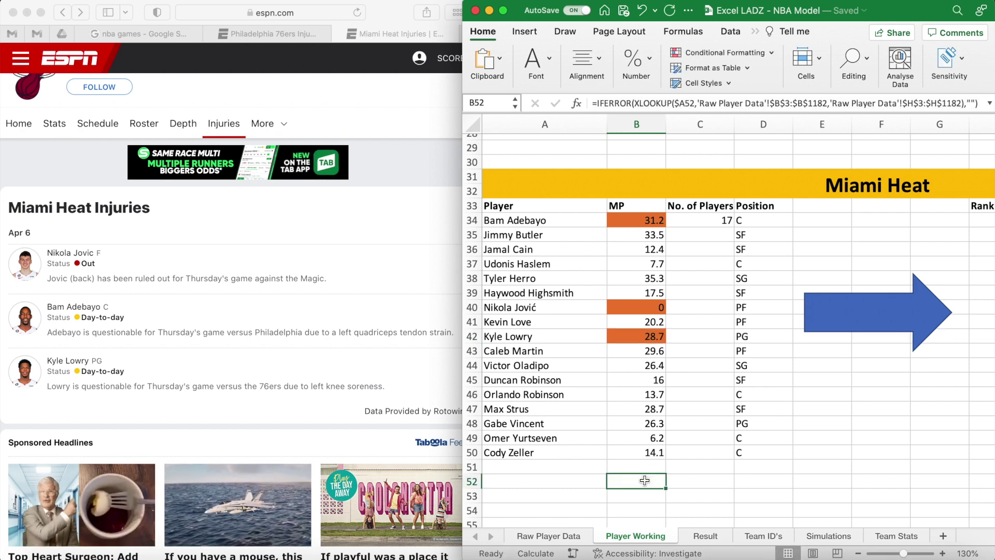
scroll(736, 437, right, 1)
scroll(736, 436, right, 4)
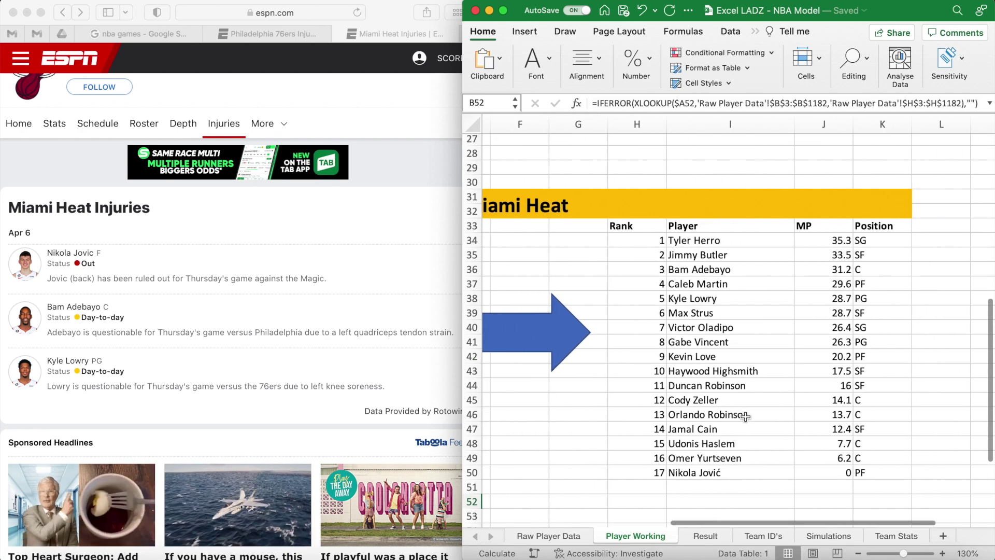
Compare Kyle Lowry's and Max Strus's tied 28.7 minutes in the ranked table.
click(880, 273)
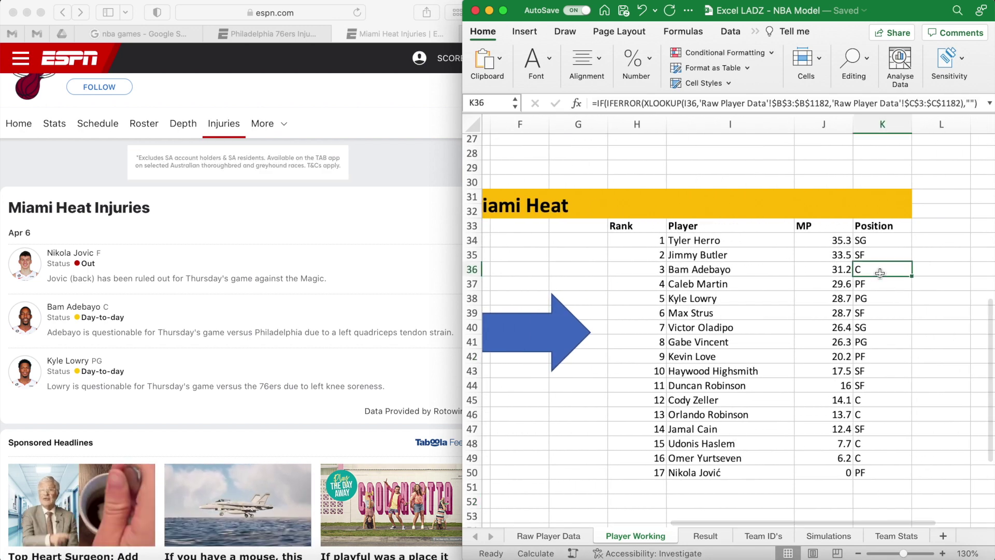
click(875, 299)
drag(829, 299, 829, 313)
click(893, 315)
scroll(746, 343, left, 10)
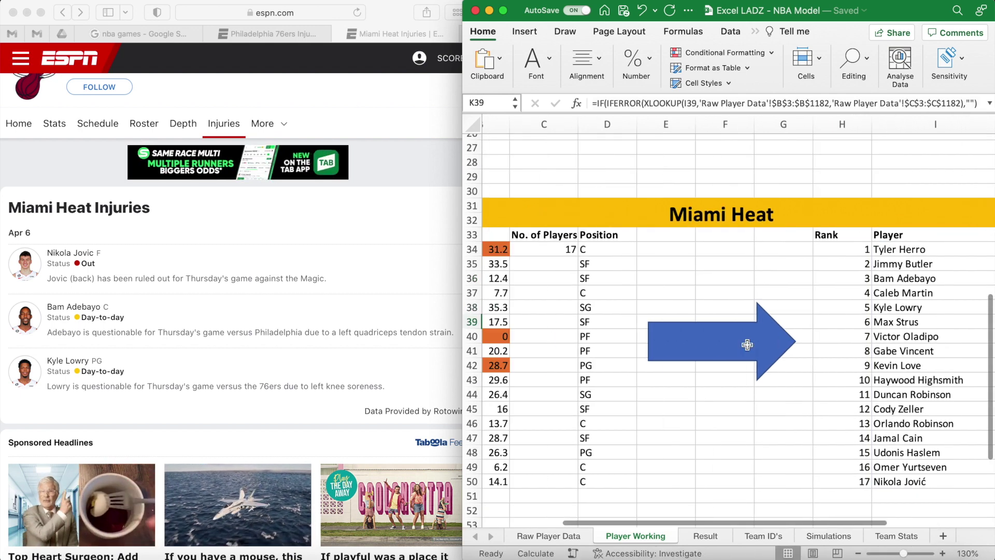
Edit Kyle Lowry's minutes in the formula bar from 28.7 to 28.8.
click(607, 332)
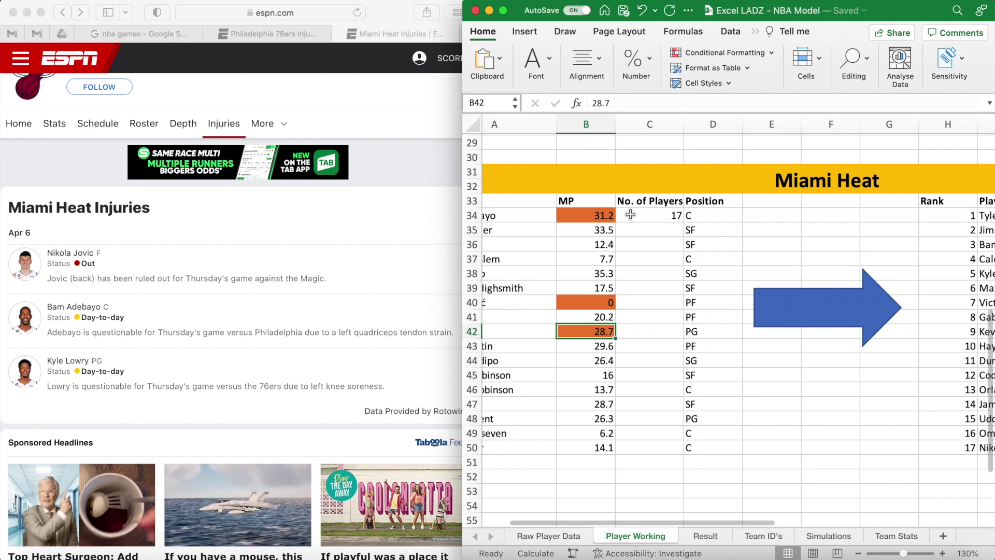
click(619, 102)
key(BackSpace)
text(8)
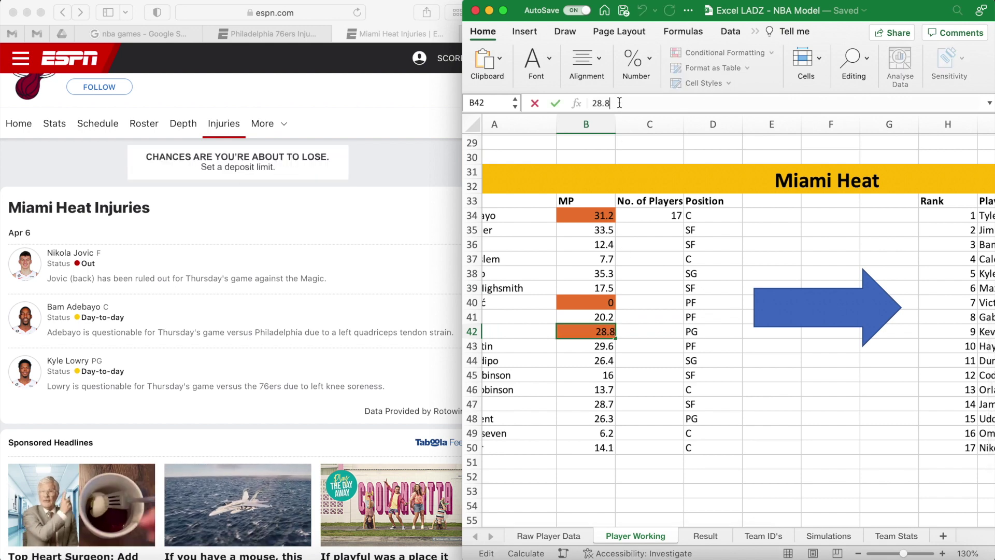
key(Return)
click(571, 475)
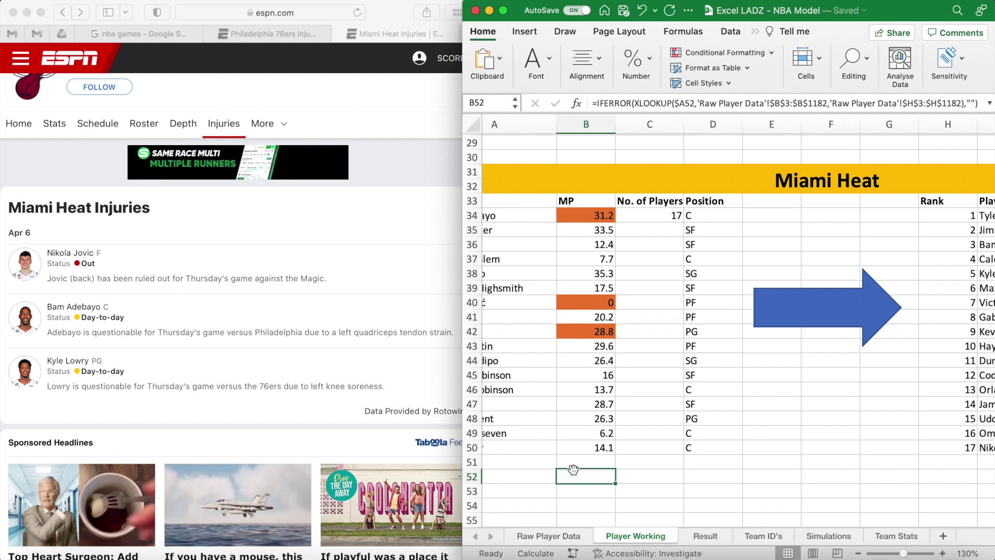
Verify Lowry's 28.8 now ranks just above Max Strus, then go to Result.
scroll(717, 429, right, 8)
click(808, 285)
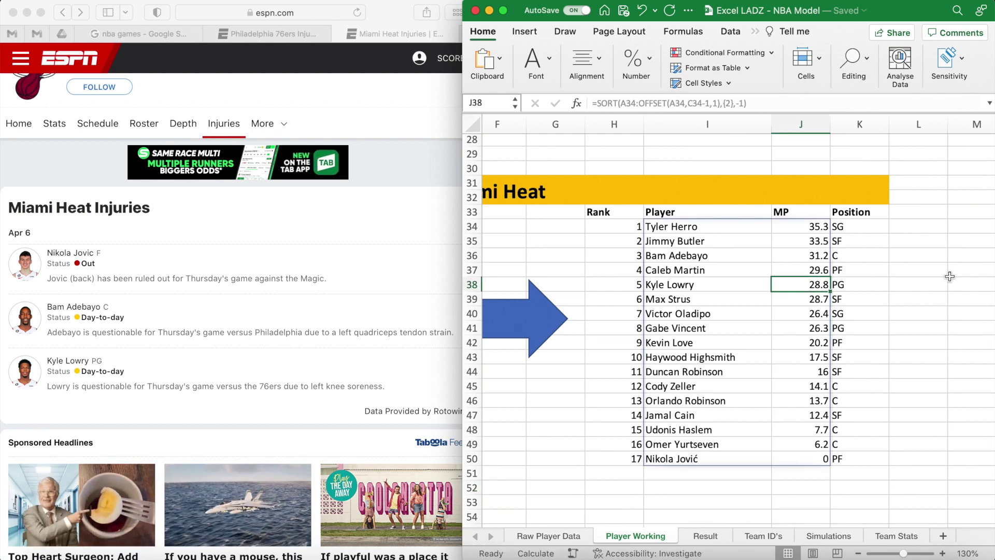
key(Down)
key(Down)
key(Up)
key(Up)
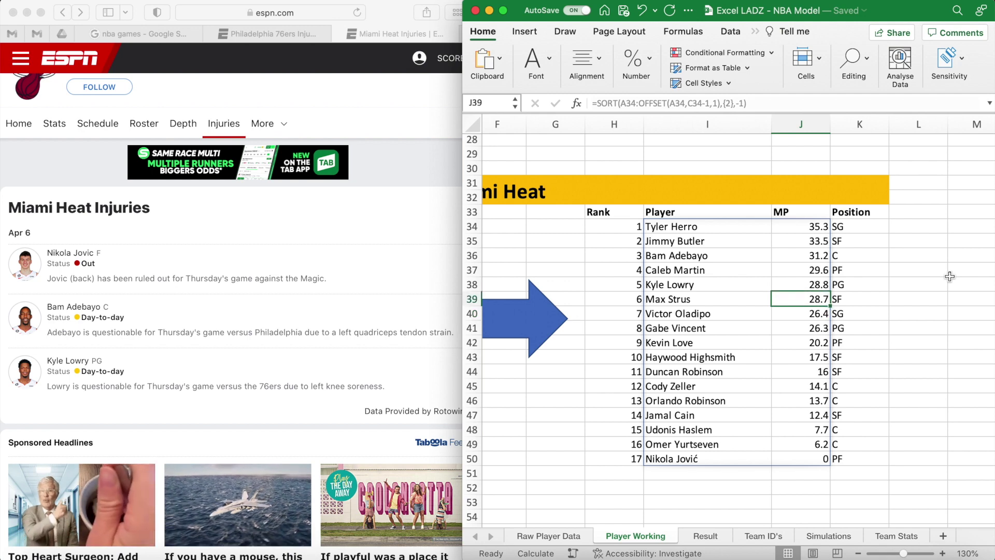
click(705, 536)
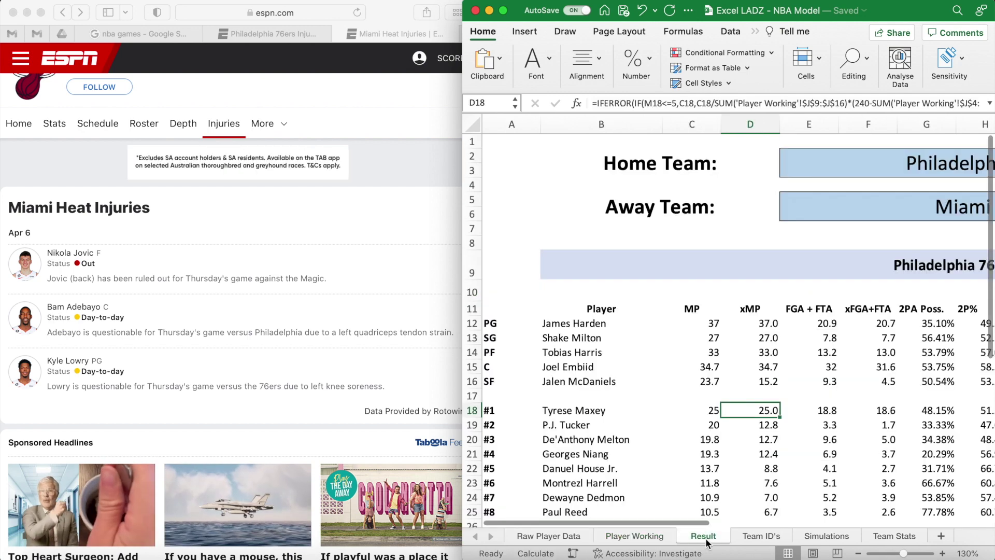
Maximise Excel and Refresh All to rerun the simulations, giving 76ers 73.70% and 121 versus Heat 26.30% and 109.
click(472, 201)
key(ctrl+super+f)
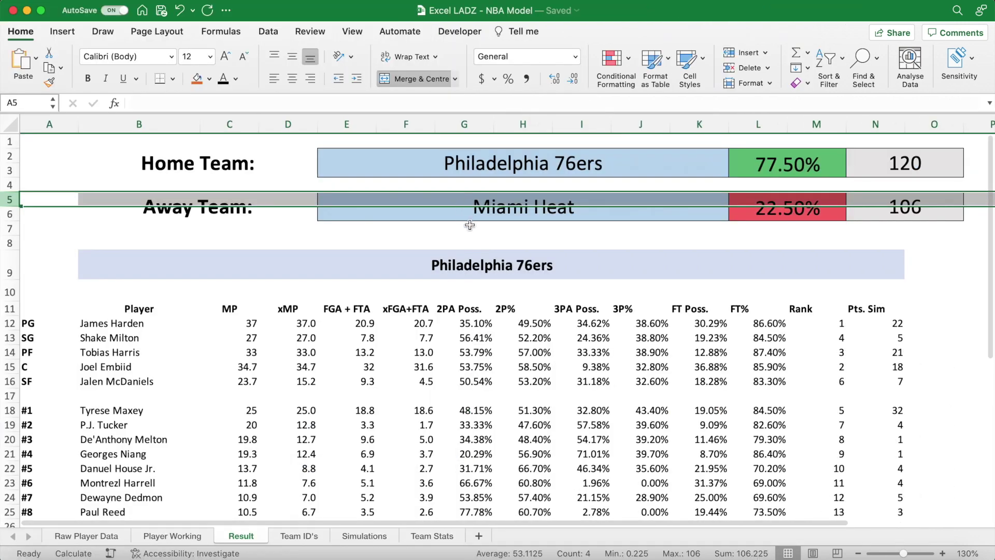
click(936, 308)
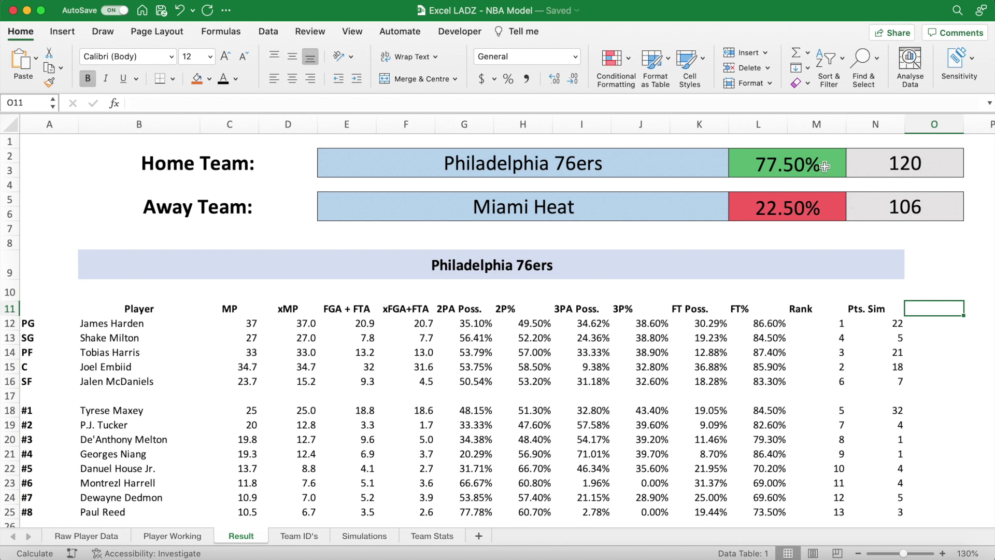
click(825, 204)
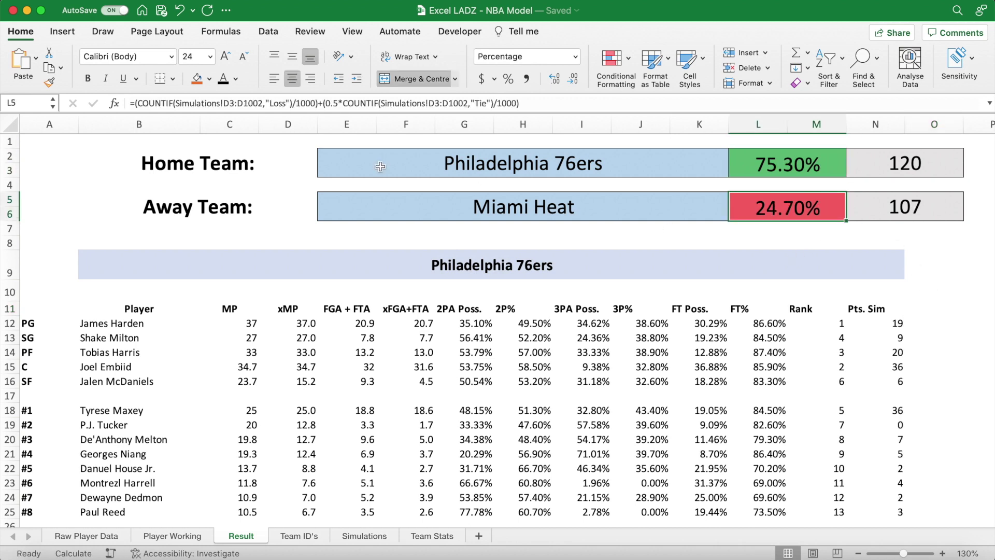
click(265, 33)
click(151, 66)
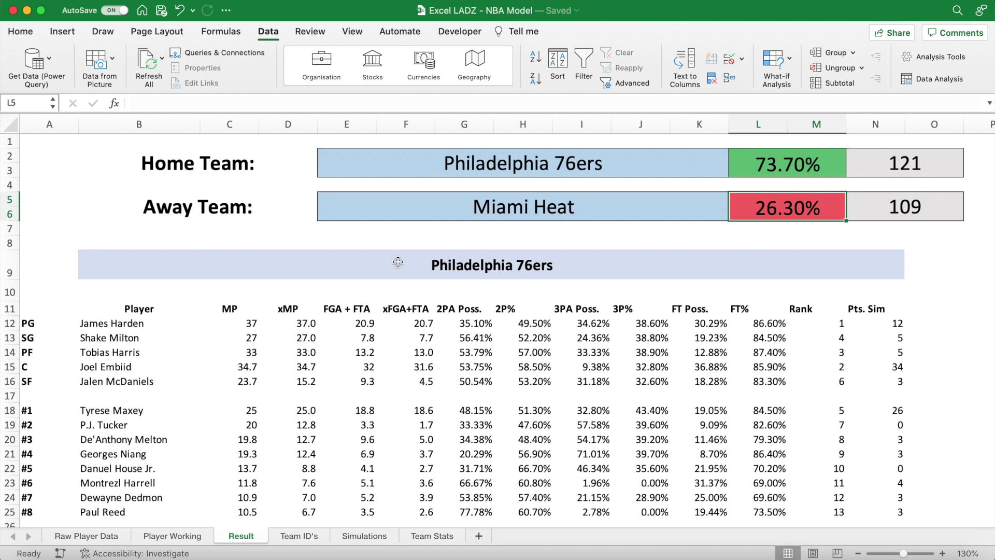
Check the updated win probability and scores, plus Milton's and Maxey's name and xMP formulas.
click(803, 170)
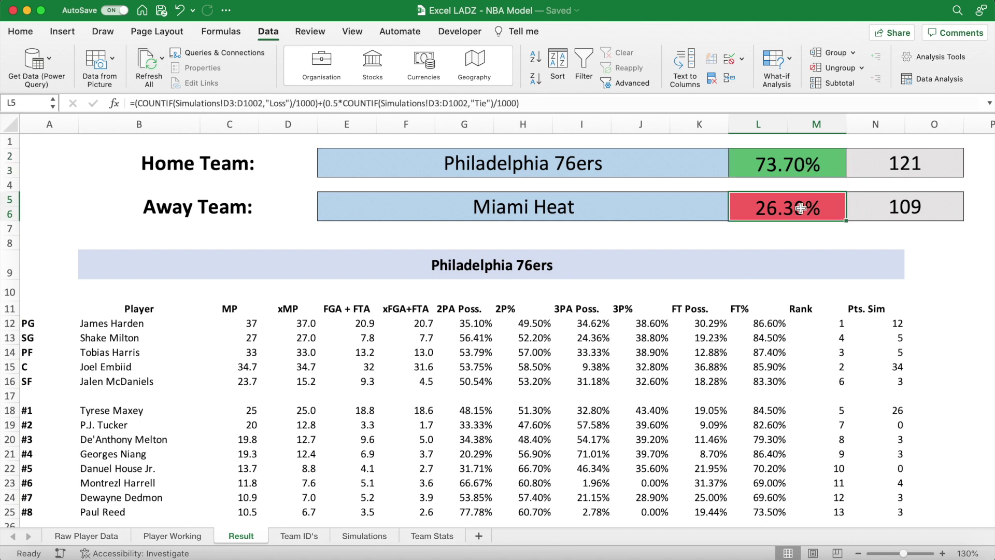
click(894, 175)
click(897, 207)
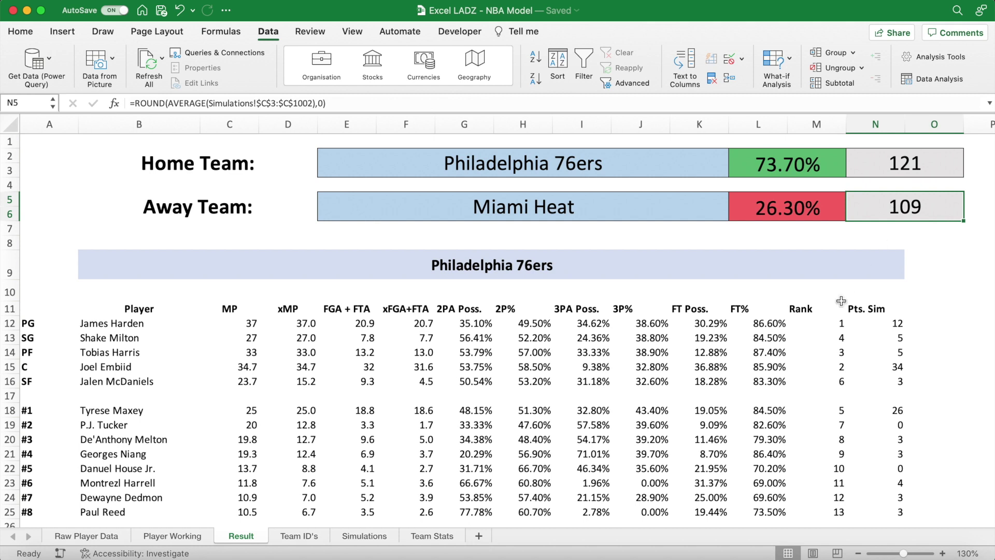
click(133, 339)
click(151, 413)
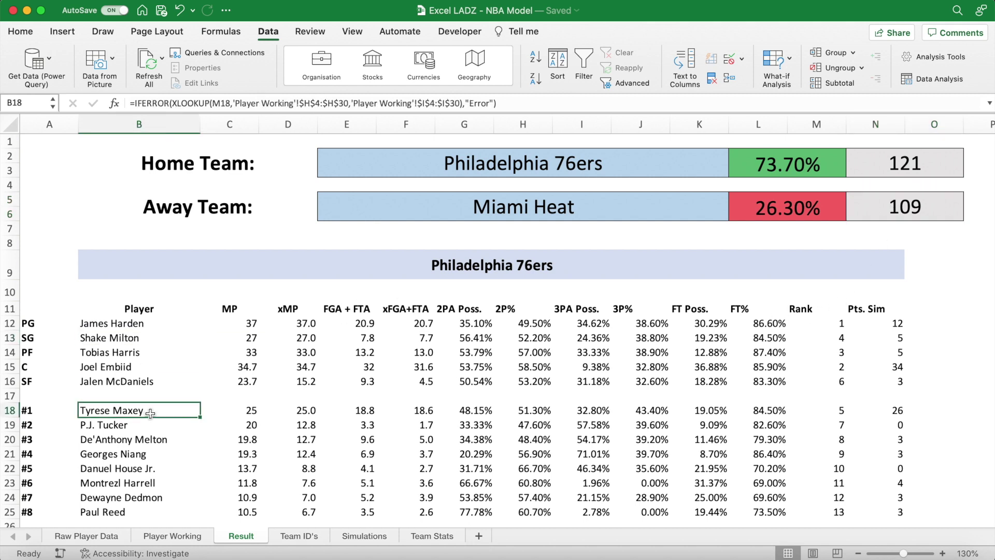
click(295, 410)
click(311, 340)
Total the Heat's expected minutes to verify 240 and check Adebayo's and Lowry's xMP formulas.
scroll(394, 359, down, 3)
drag(305, 283, 310, 472)
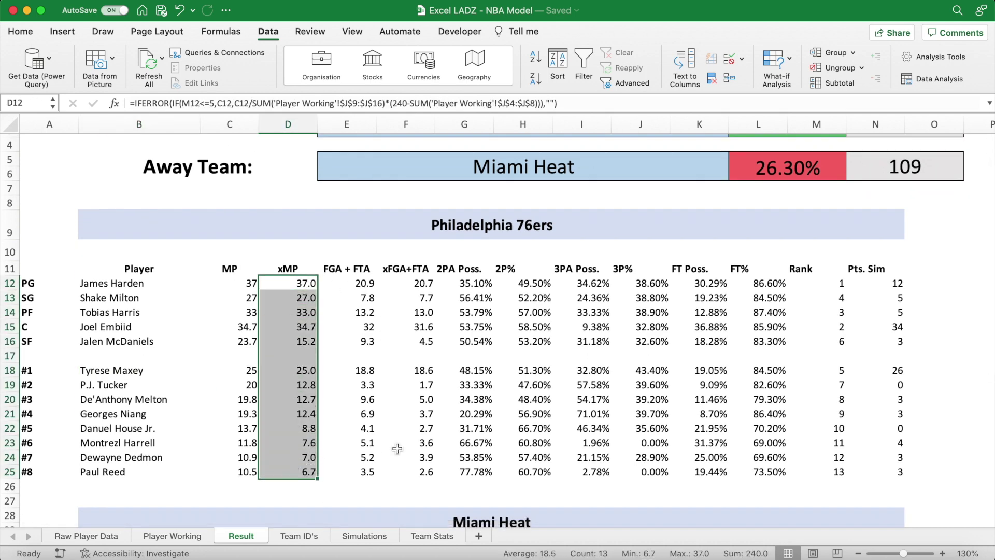
scroll(397, 449, down, 3)
scroll(398, 449, down, 5)
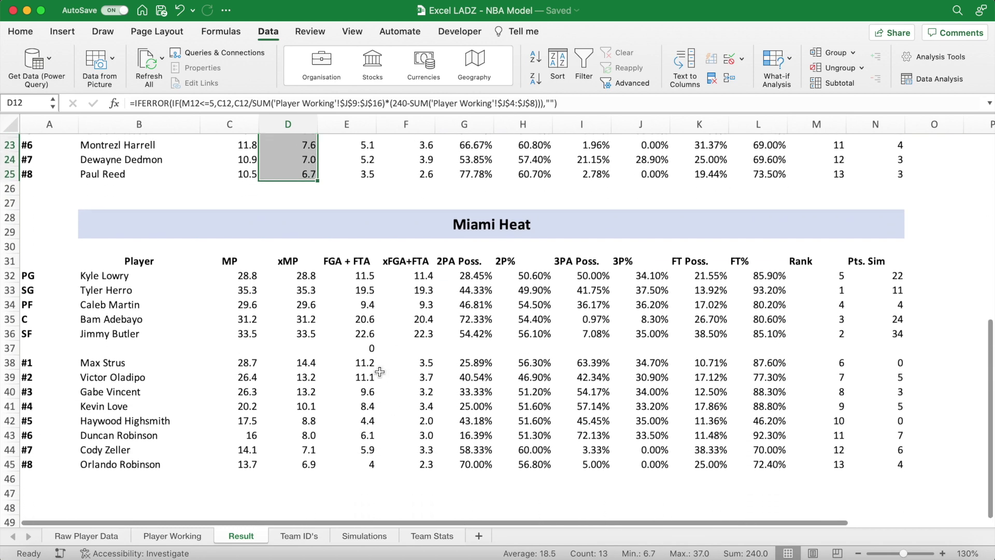
click(367, 347)
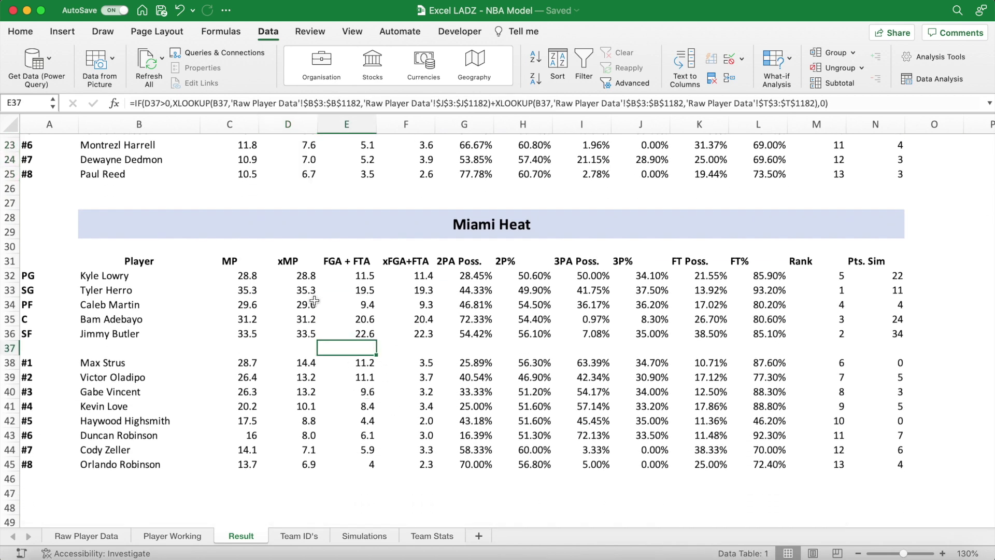
drag(306, 277, 307, 464)
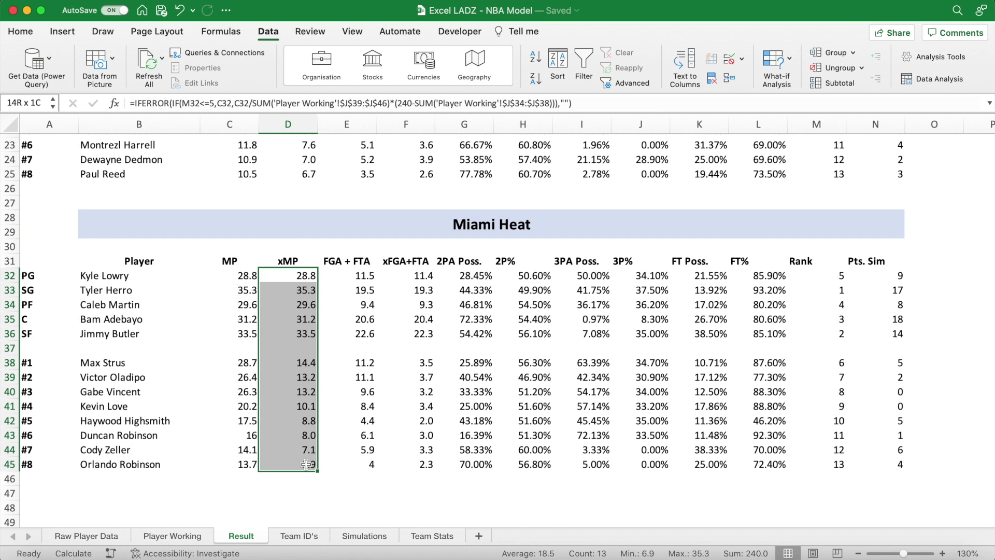
click(296, 318)
click(301, 276)
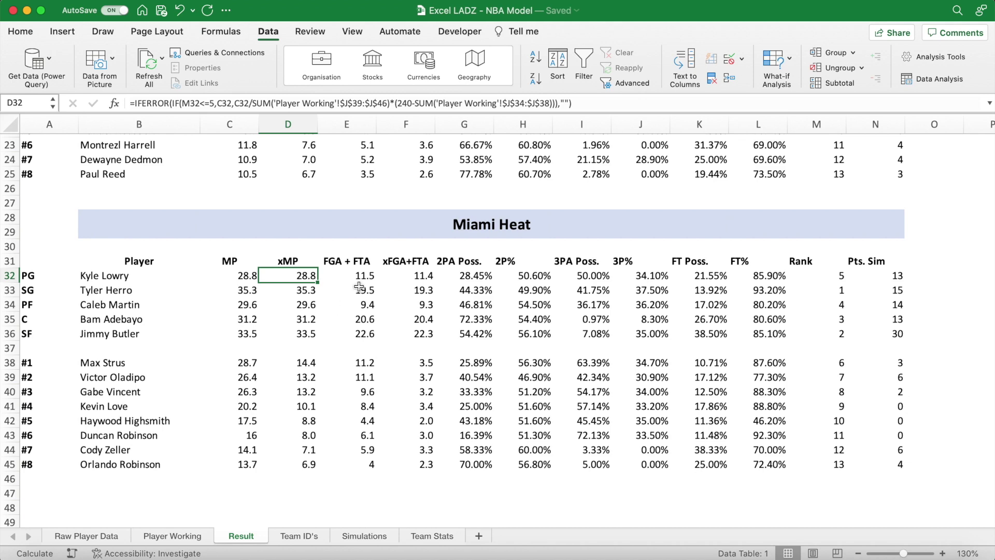
Return to the top of Result and check the Heat's win probability formula.
click(575, 305)
scroll(604, 276, up, 10)
scroll(604, 277, up, 1)
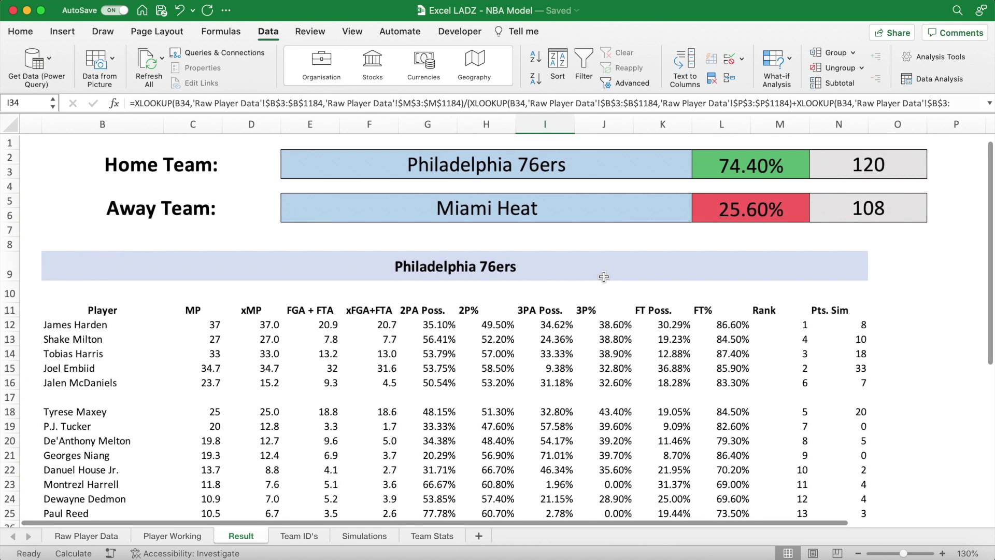
click(762, 217)
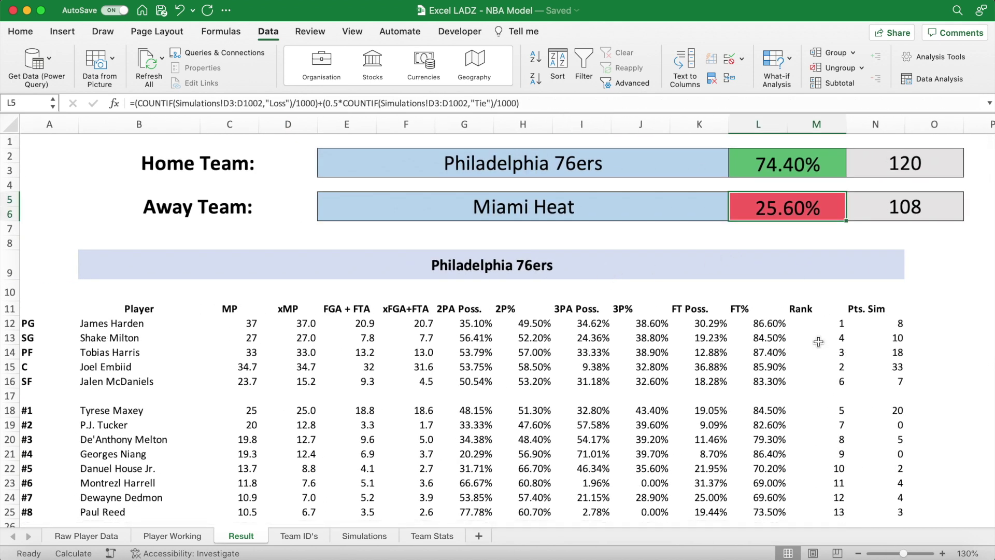
click(189, 537)
Fill Tyler Herro's minutes cell orange and set it to 0.
scroll(280, 381, left, 1)
click(412, 224)
scroll(135, 366, left, 5)
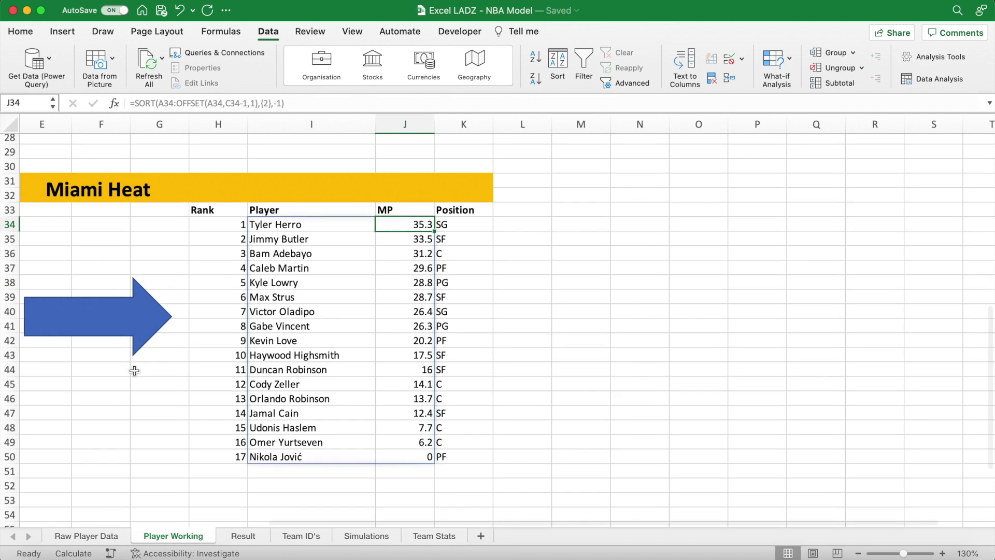
scroll(134, 371, right, 1)
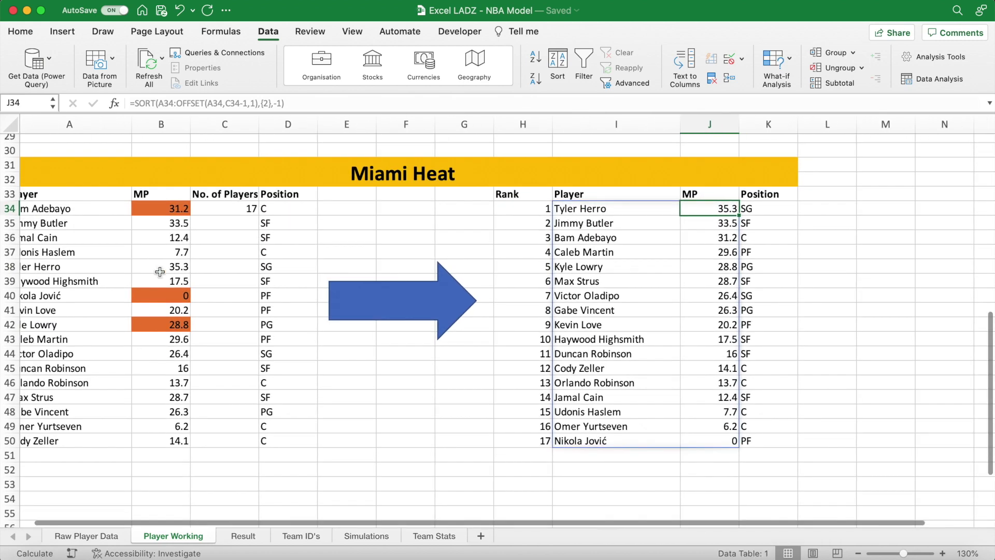
click(176, 270)
scroll(176, 269, left, 1)
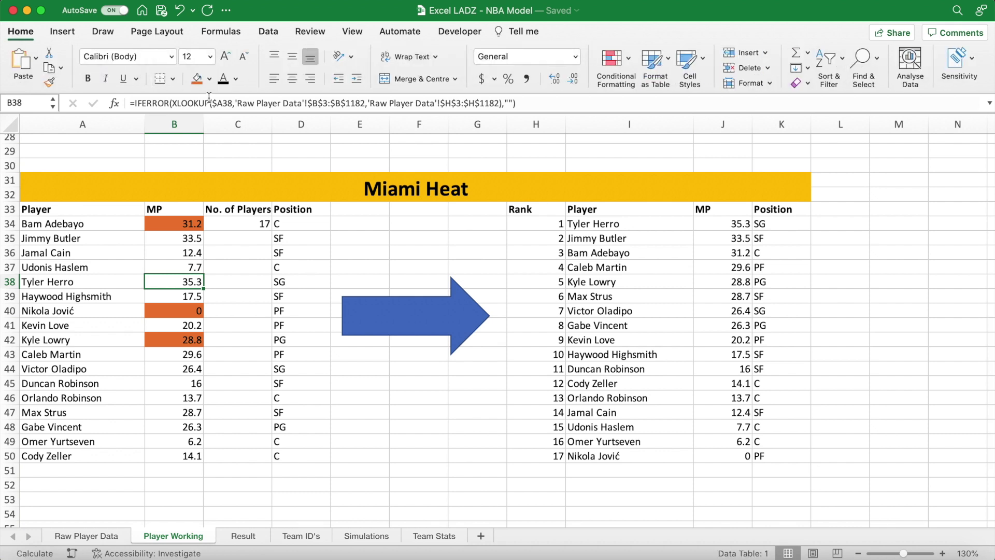
click(196, 79)
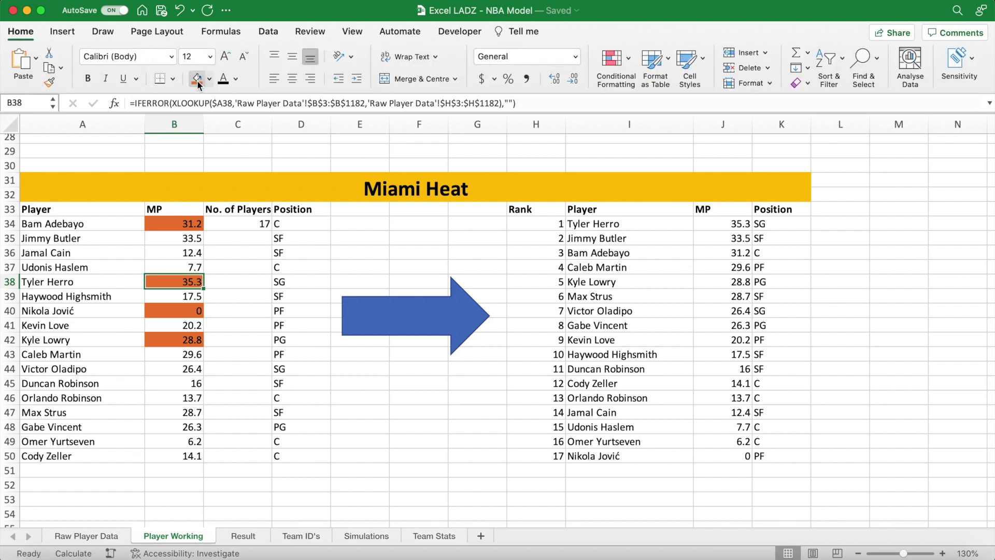
text(0)
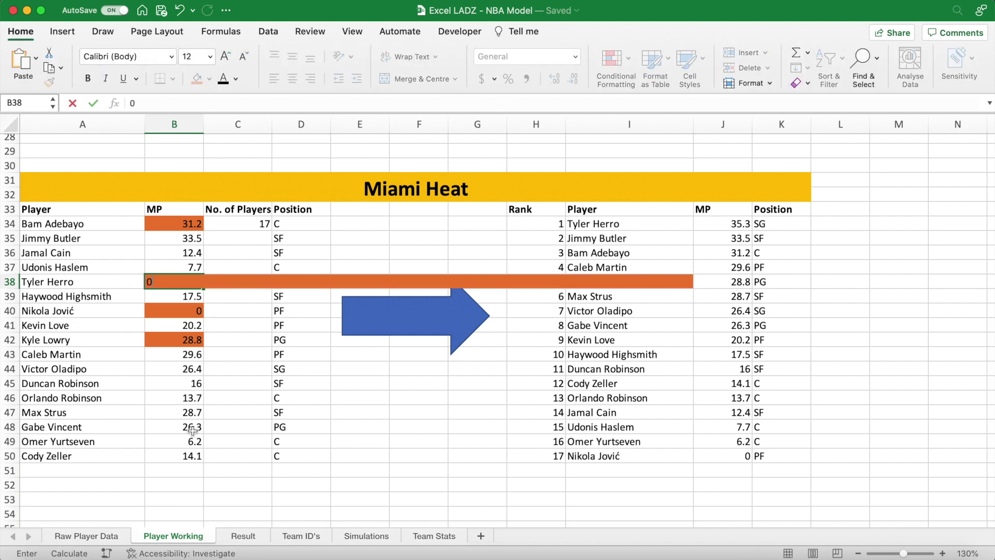
click(175, 485)
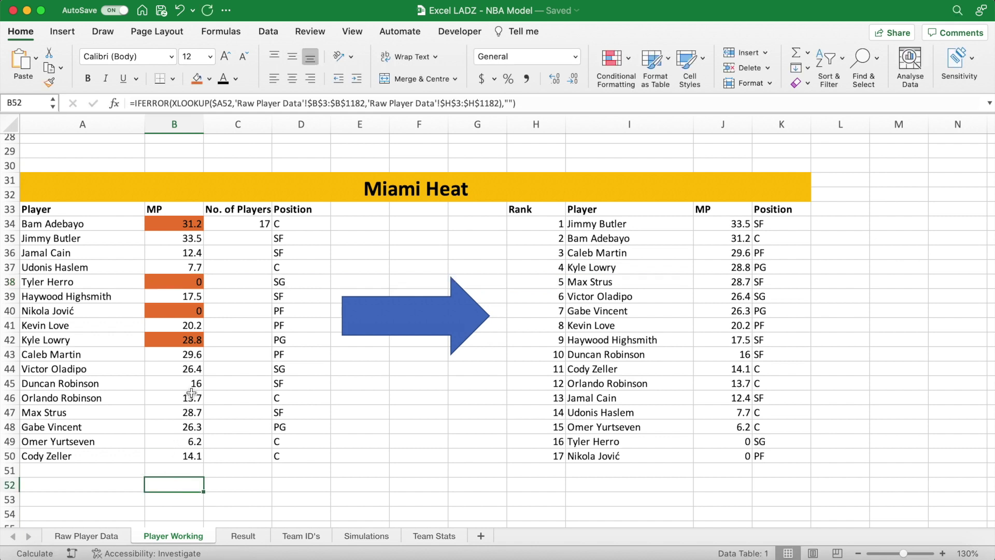
Fill Victor Oladipo's minutes cell orange, set it to 32, and view Result.
click(189, 370)
click(197, 78)
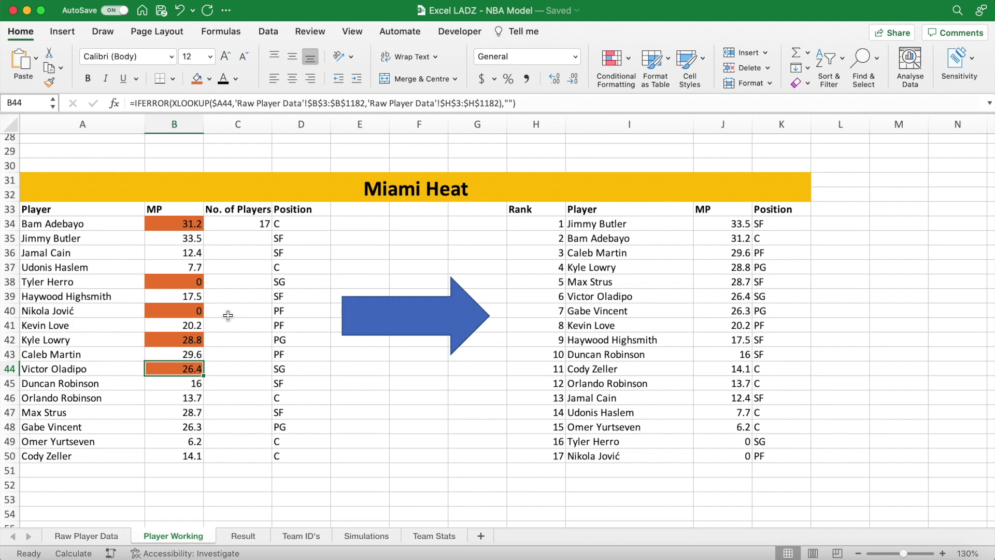
text(32)
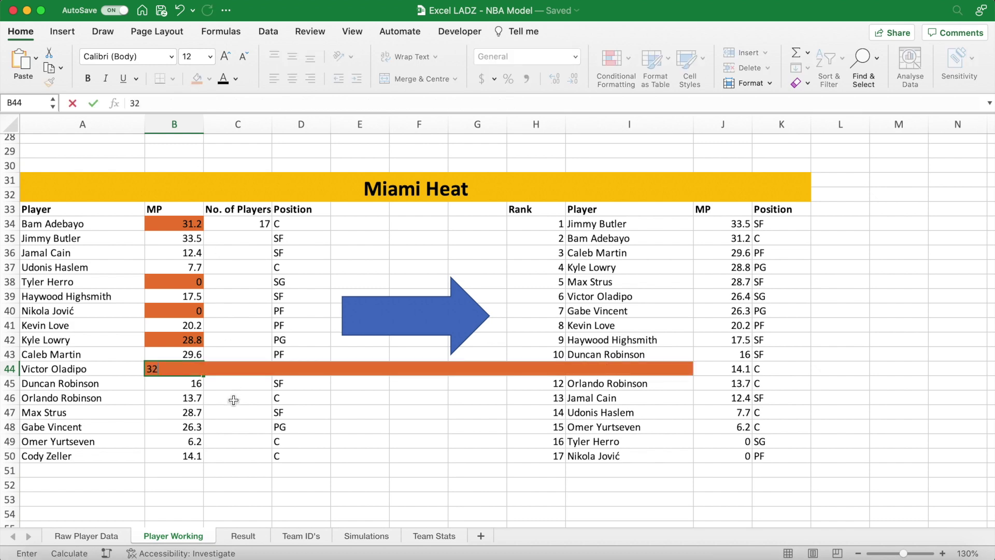
click(194, 472)
click(249, 538)
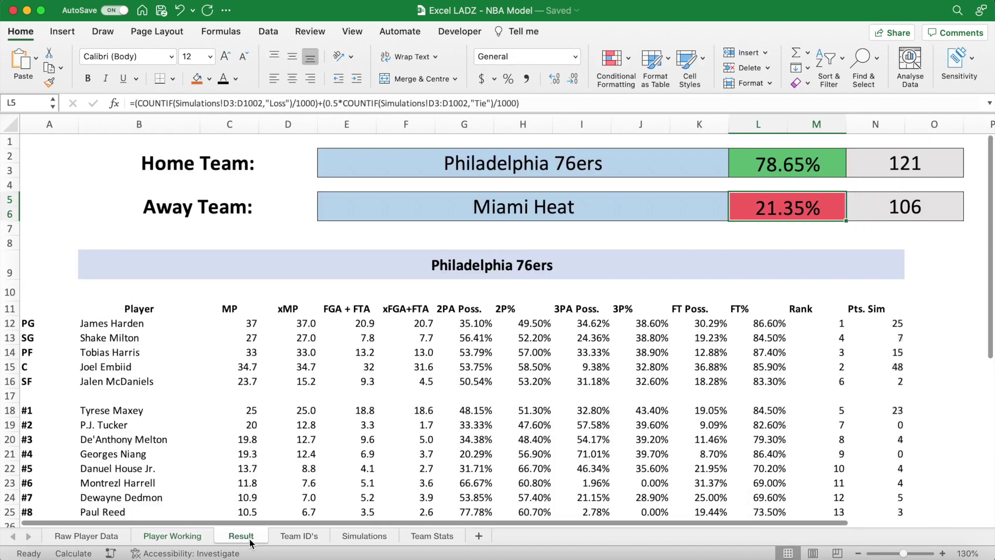
Review the Heat lineup, confirming Victor Oladipo's expected minutes are now 32.0.
click(366, 439)
scroll(365, 443, down, 10)
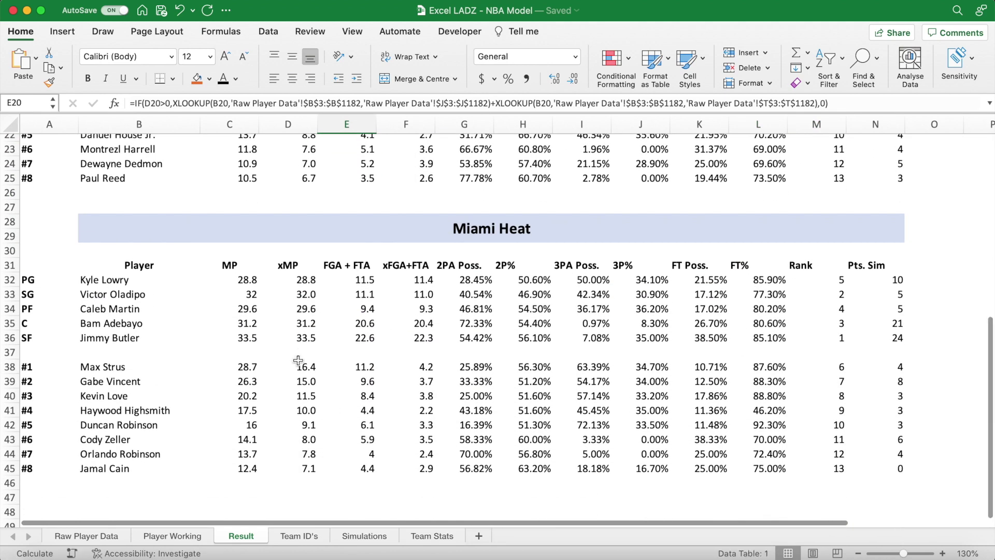
click(294, 296)
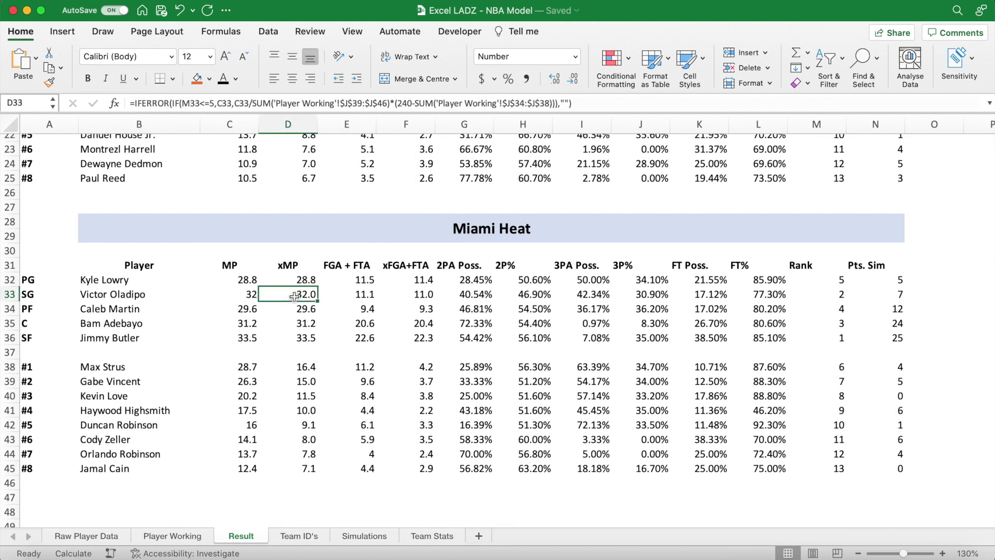
drag(135, 284, 144, 466)
click(136, 370)
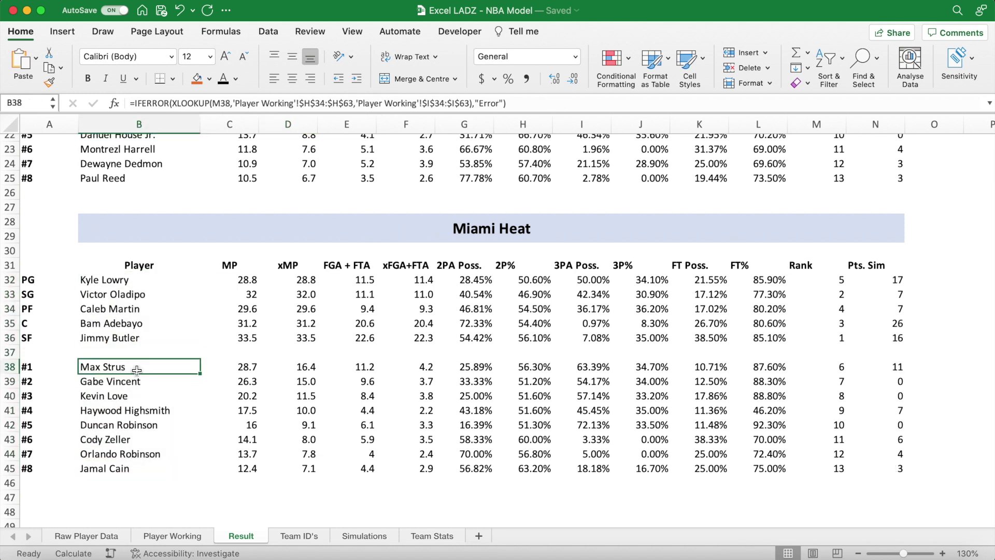
click(311, 293)
Check the revised win probabilities, 89.95% vs 10.05%, and simulated scores of 121–98.
scroll(313, 292, up, 5)
scroll(343, 289, up, 5)
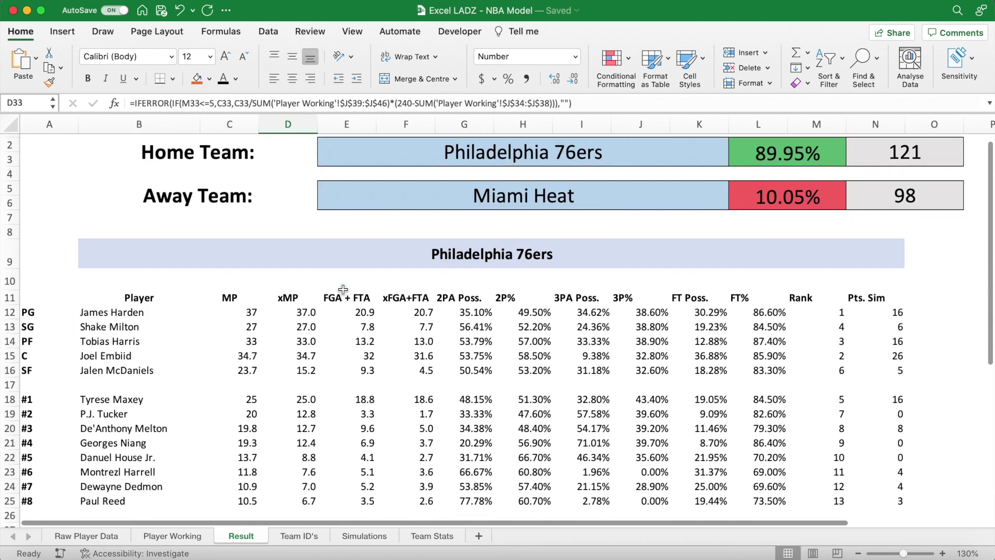
scroll(344, 290, right, 1)
click(755, 206)
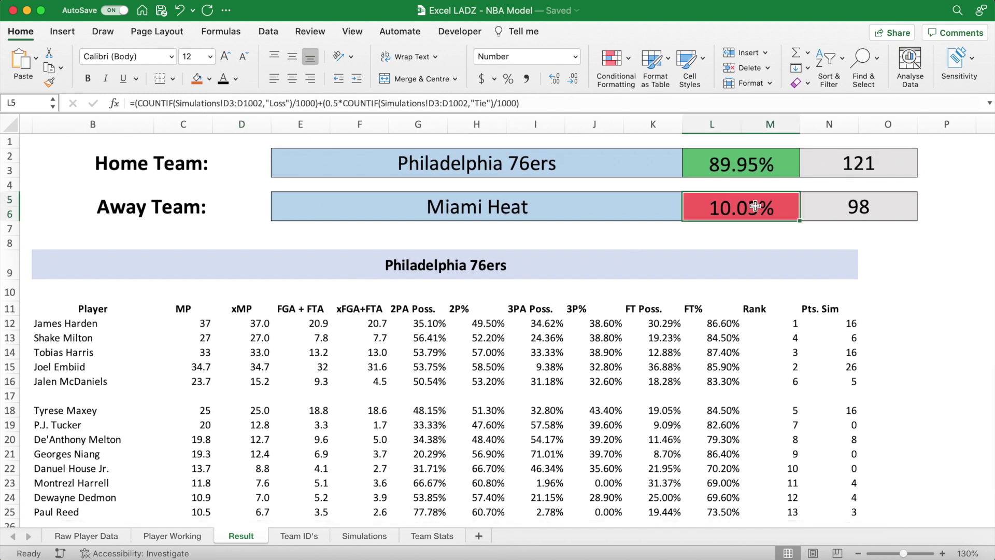
click(782, 166)
click(864, 167)
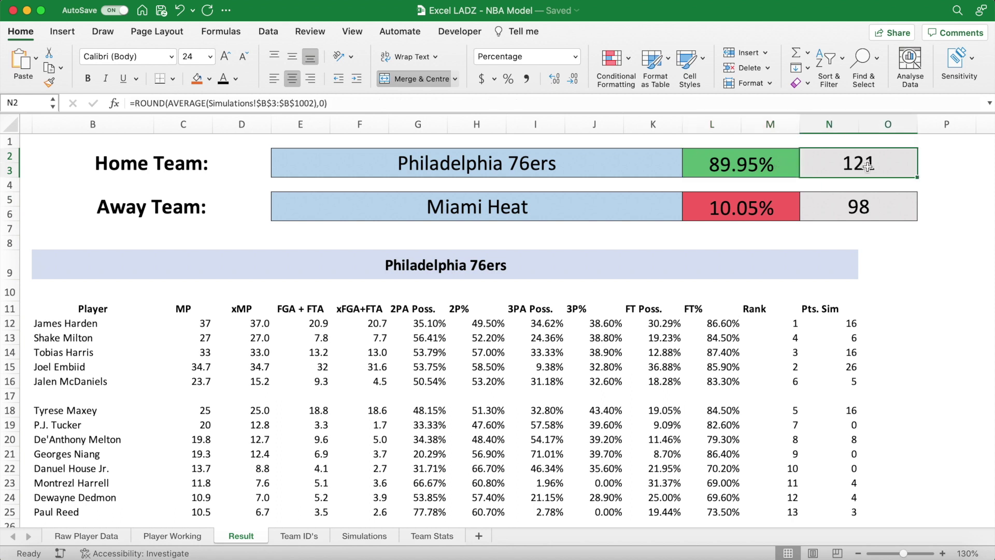
click(866, 204)
click(892, 238)
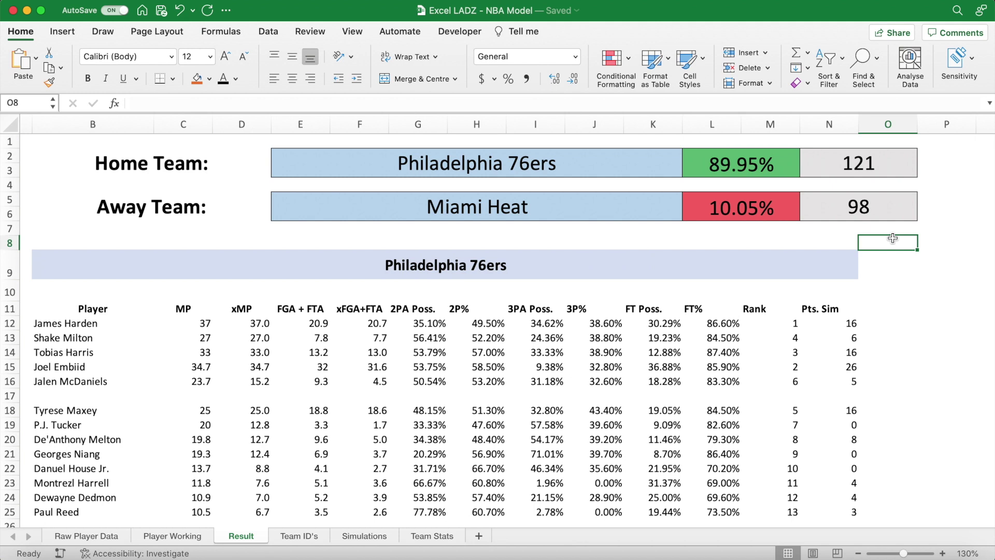
click(190, 535)
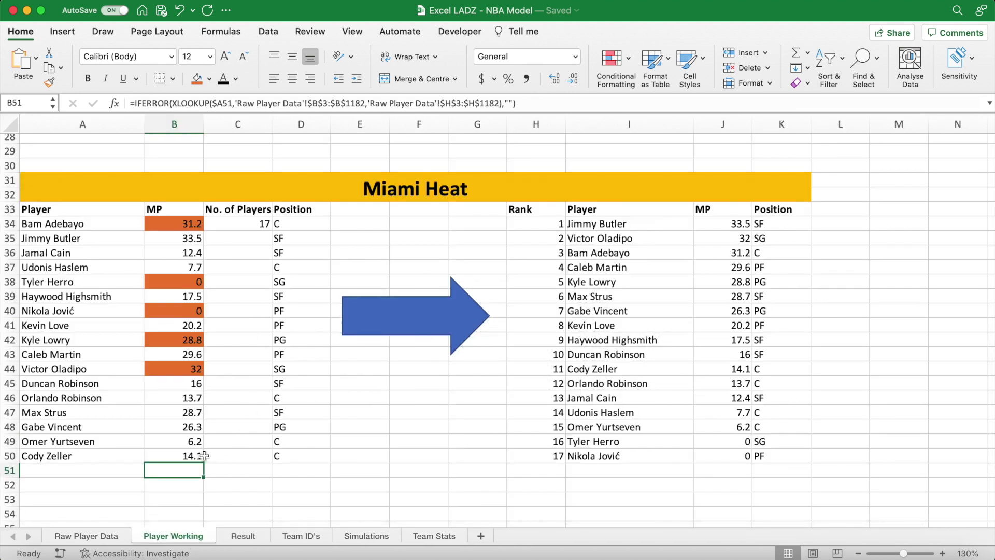
Fill the minutes formula back over the Heat roster (B51 to B34) and 76ers roster (B20 to B4).
drag(204, 476, 204, 221)
click(193, 238)
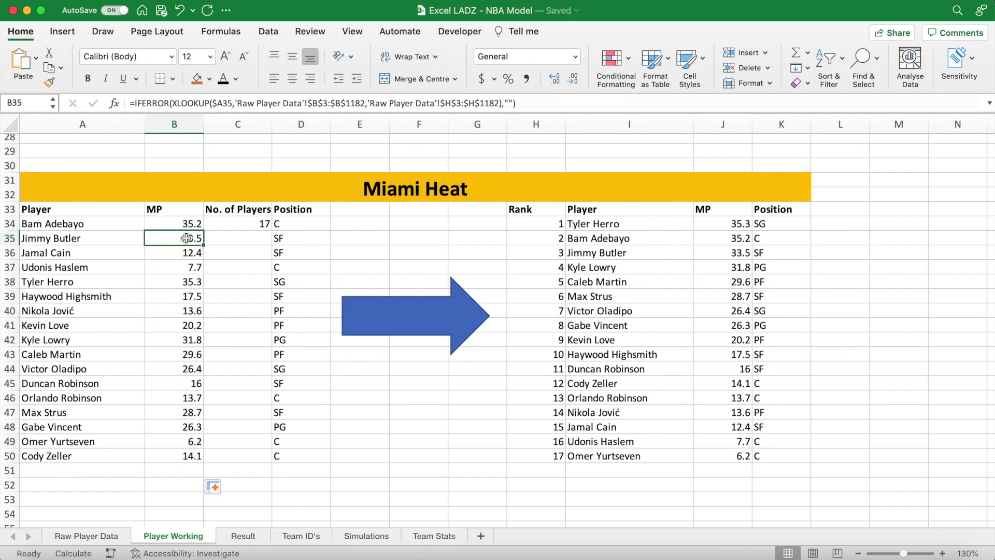
scroll(292, 277, up, 10)
scroll(292, 276, down, 1)
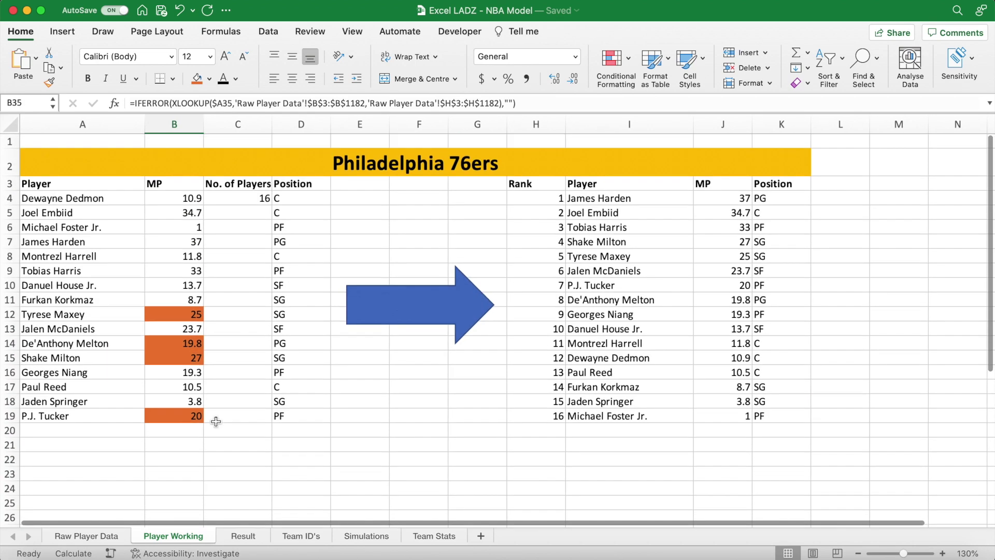
click(197, 426)
drag(206, 434, 197, 190)
click(193, 210)
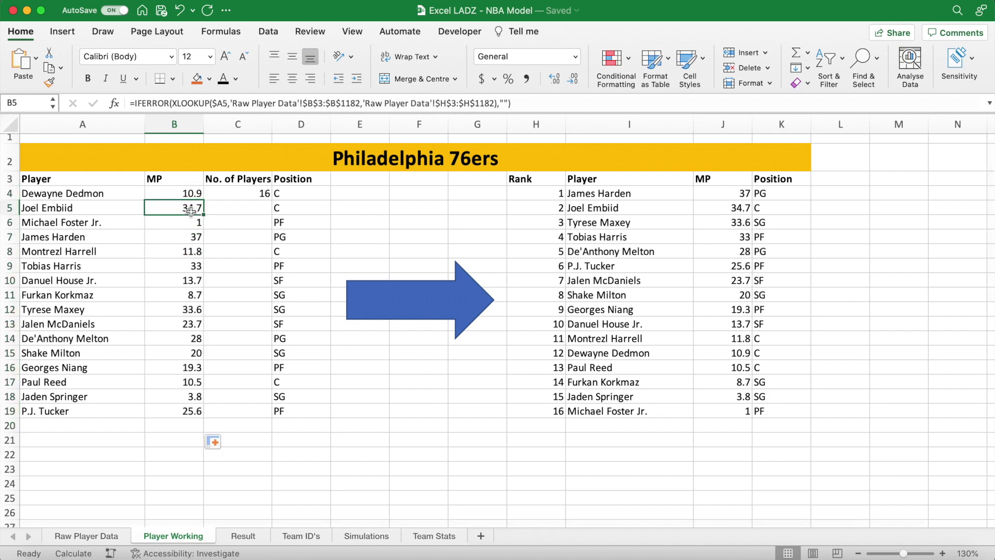
Refresh all data on the Result sheet, giving 76ers 76.40% and 120 points versus Heat 23.60% and 106.
click(255, 539)
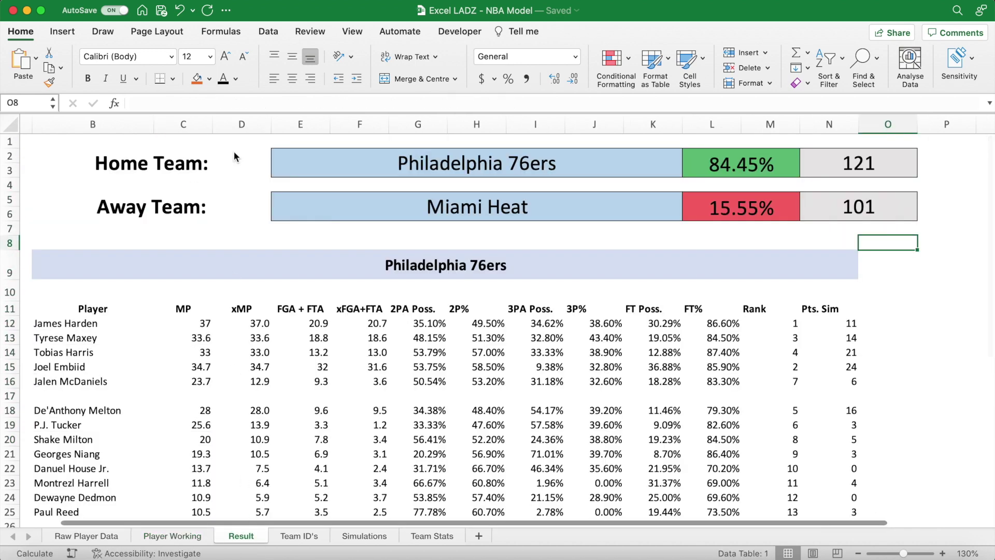
click(268, 32)
click(149, 64)
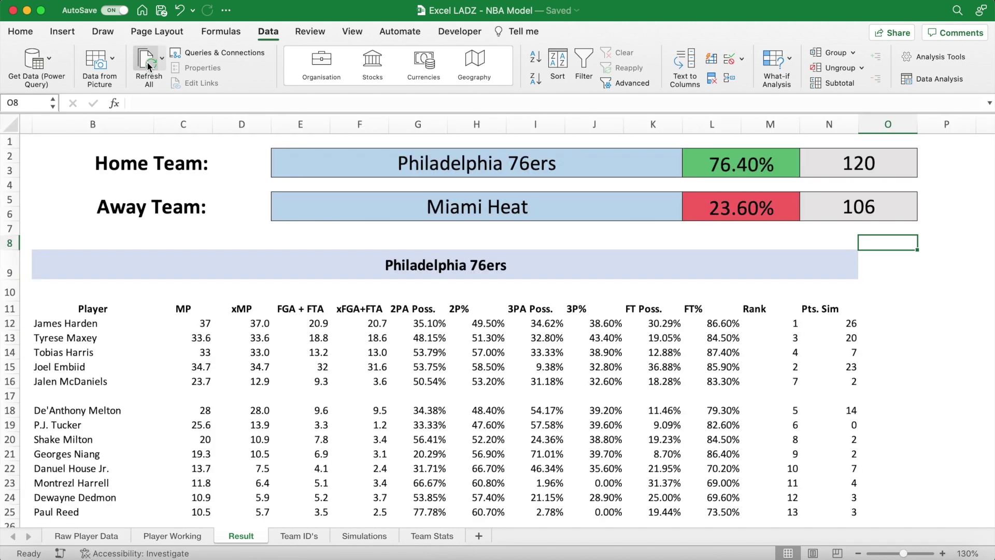
click(890, 250)
click(760, 172)
click(760, 196)
click(835, 171)
click(849, 214)
click(885, 243)
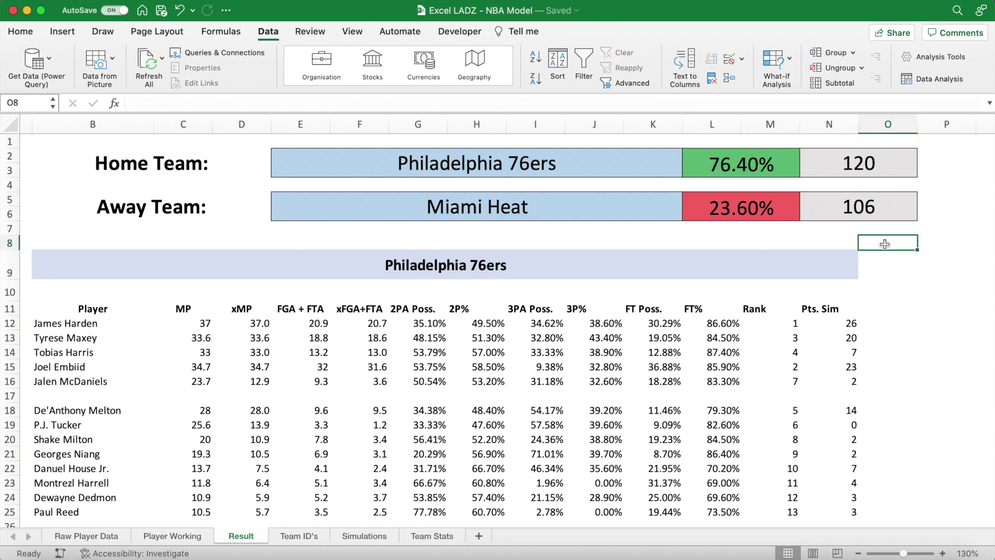